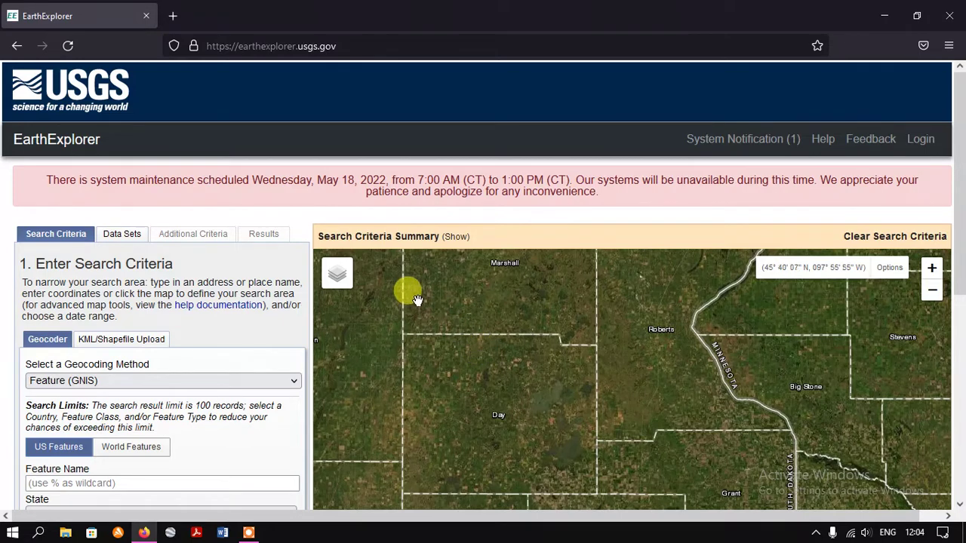
Open a new blank Firefox tab next to the EarthExplorer page
left_click(173, 16)
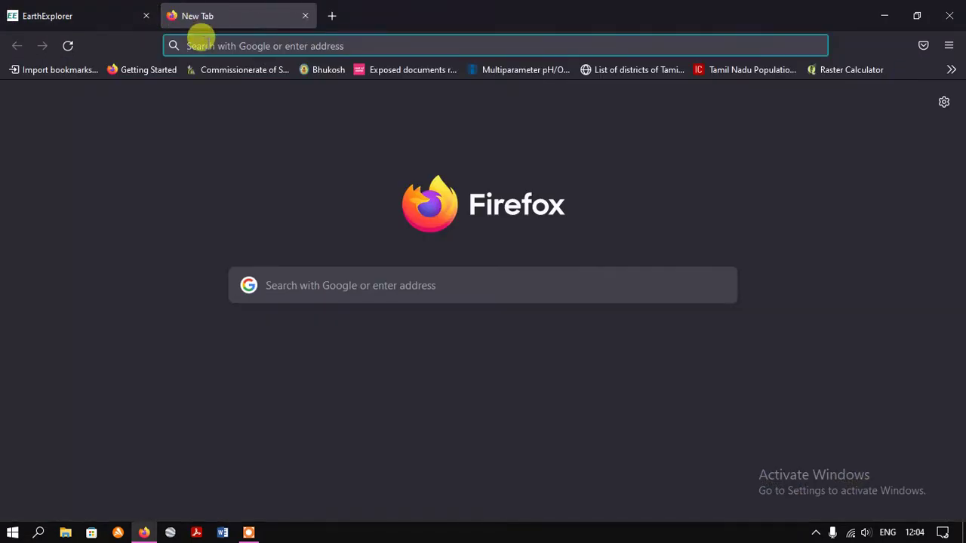
Search Google for 'earthexplorer' and go to the EarthExplorer Sign In page
left_click(200, 39)
type("e")
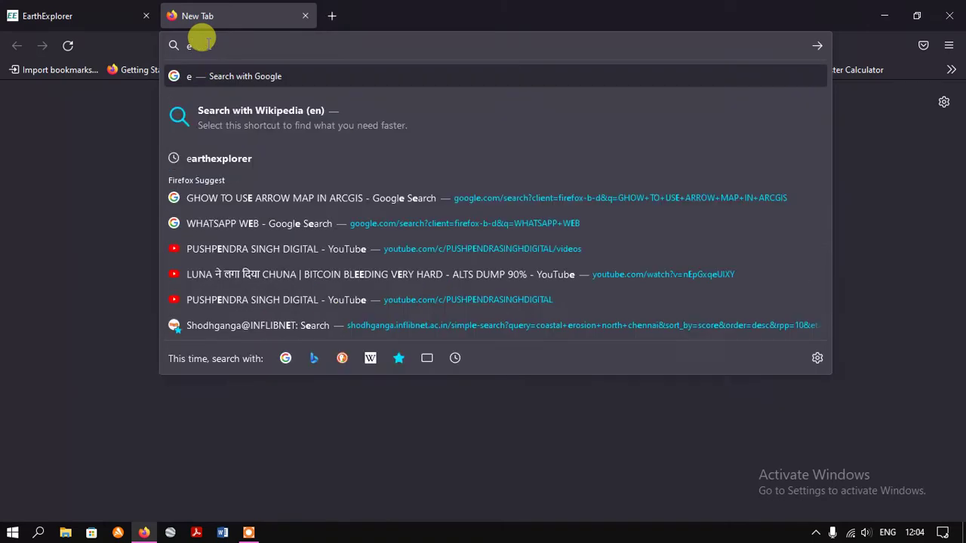
type("arthexplorer")
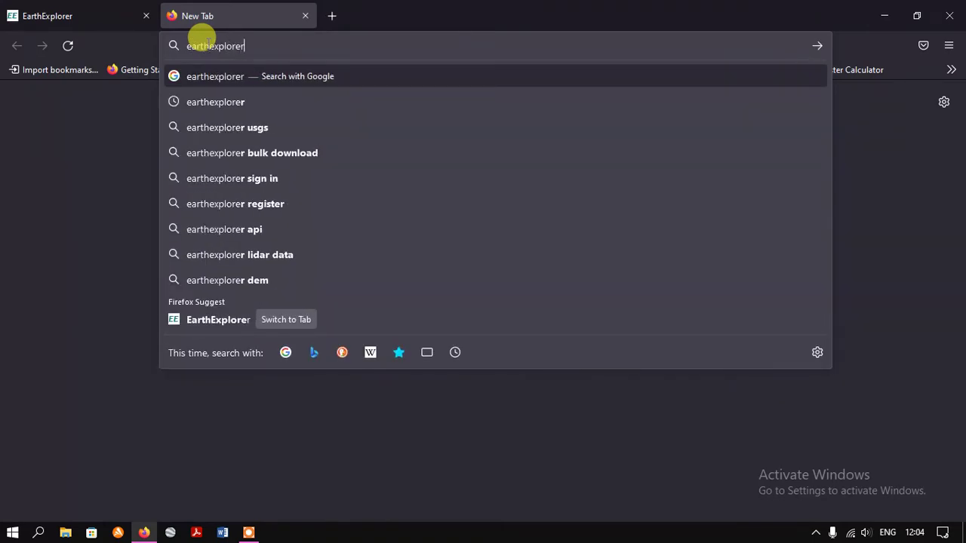
key("Return")
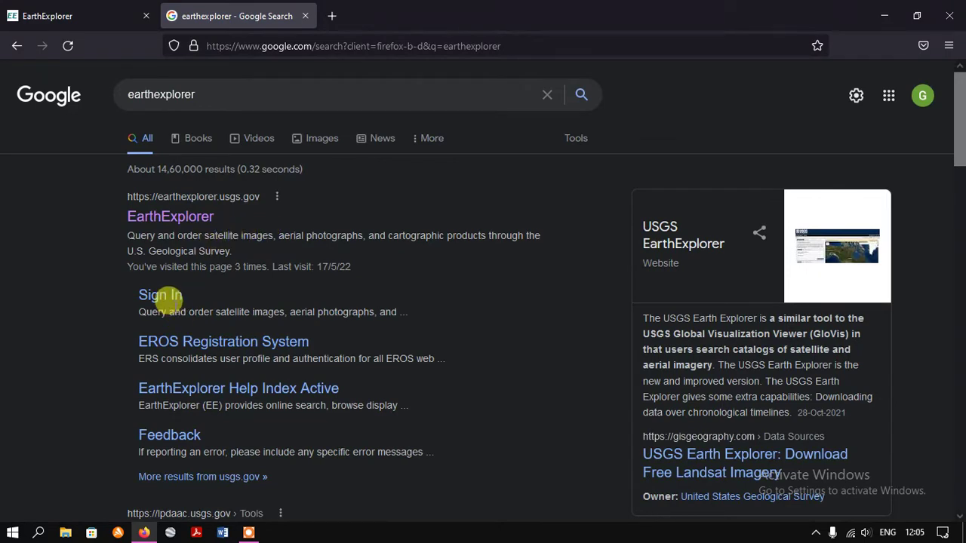
left_click(189, 217)
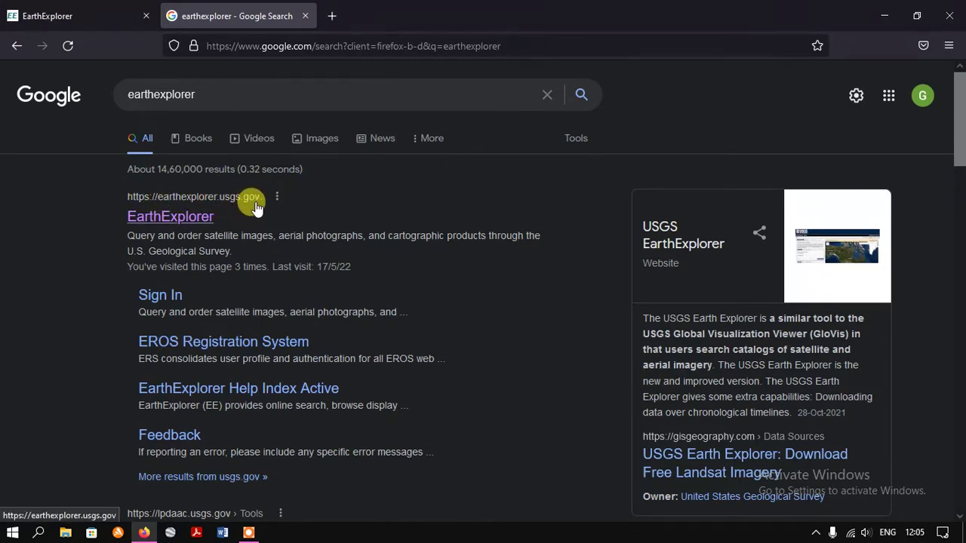
left_click(172, 300)
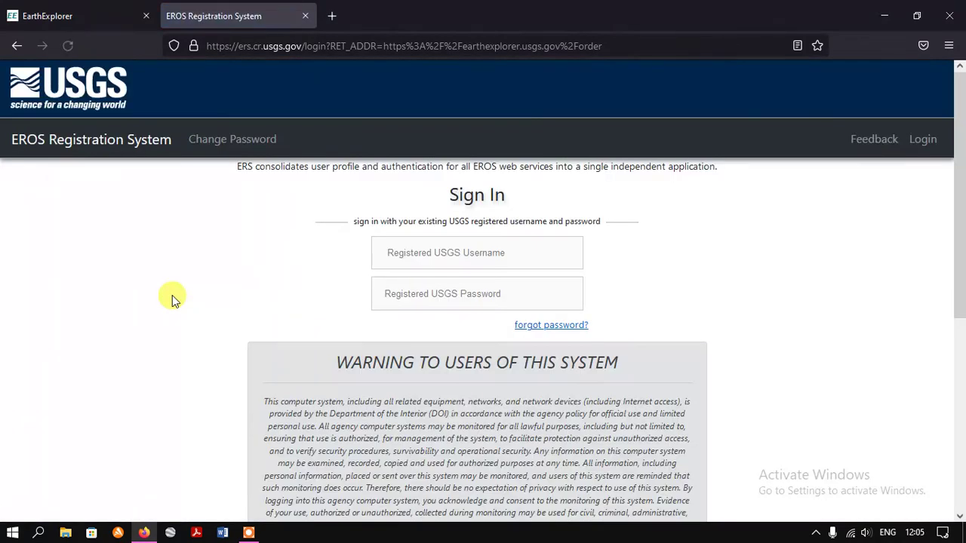
Decline caret browsing and go to Create New Account on the login page
key("F7")
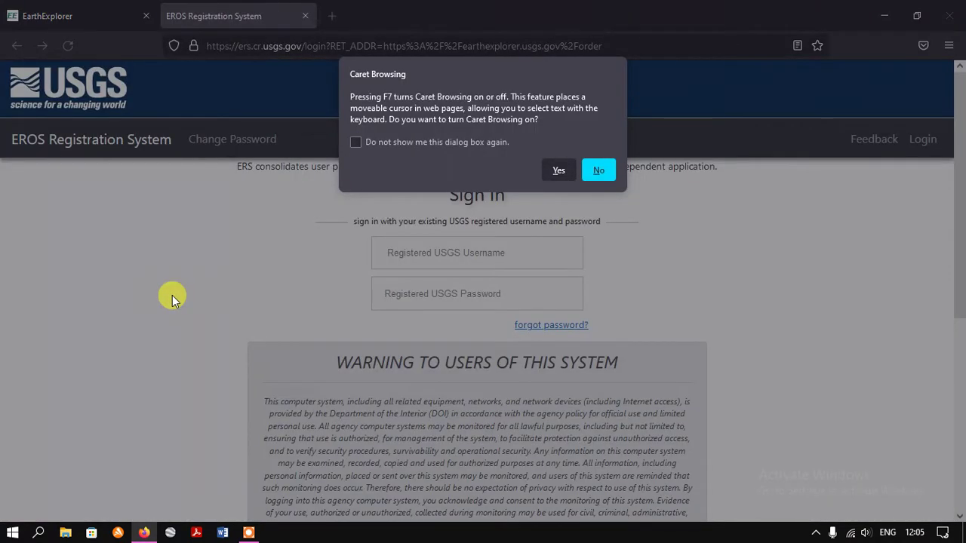
left_click(598, 171)
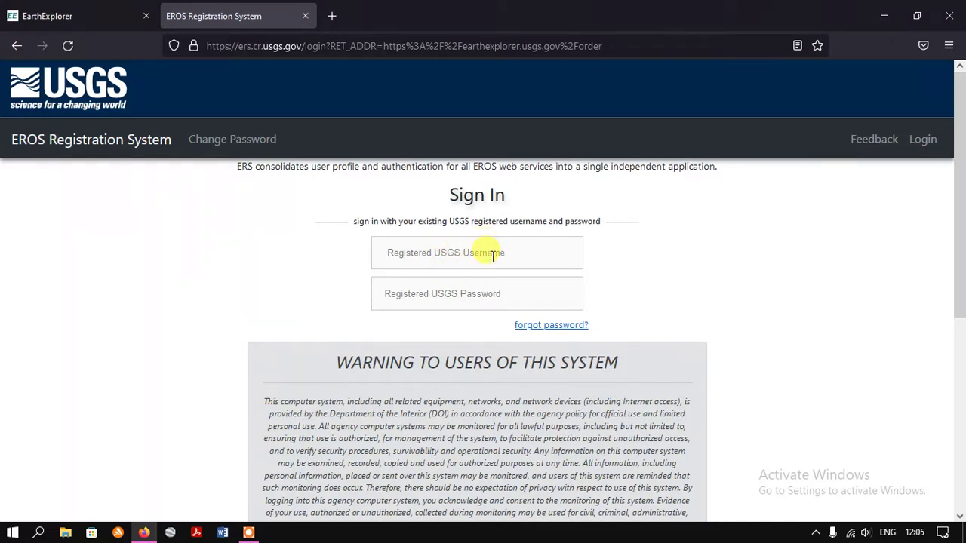
scroll(495, 310, "down", 3)
scroll(495, 309, "down", 2)
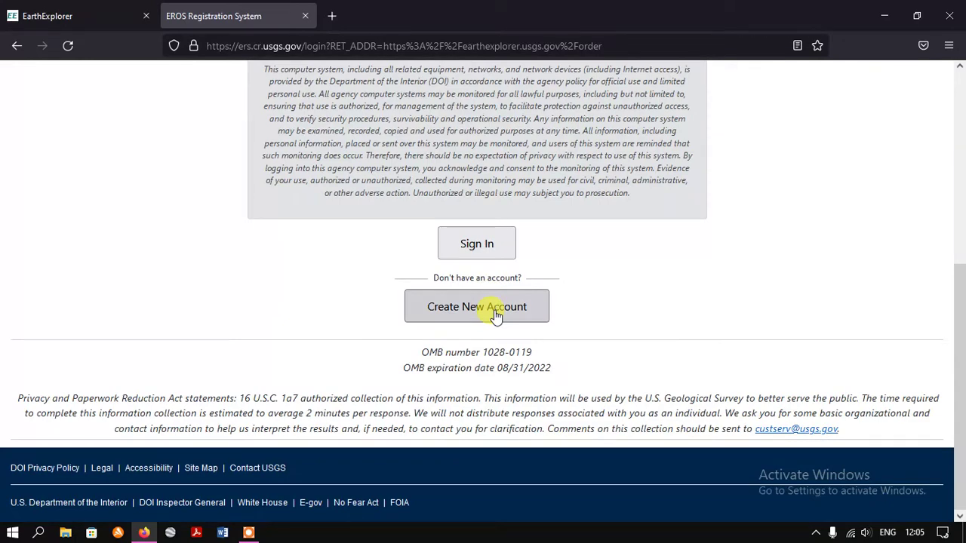
left_click(495, 310)
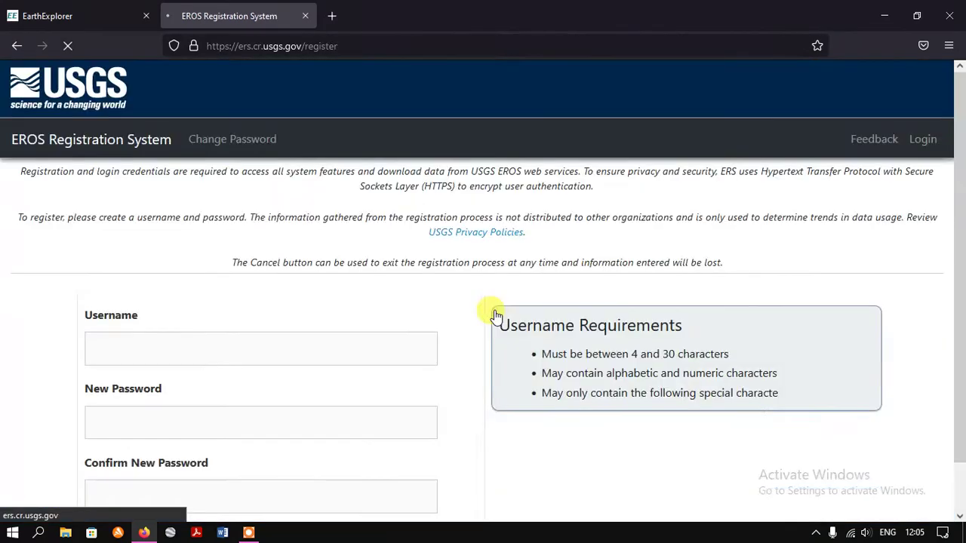
scroll(388, 302, "down", 1)
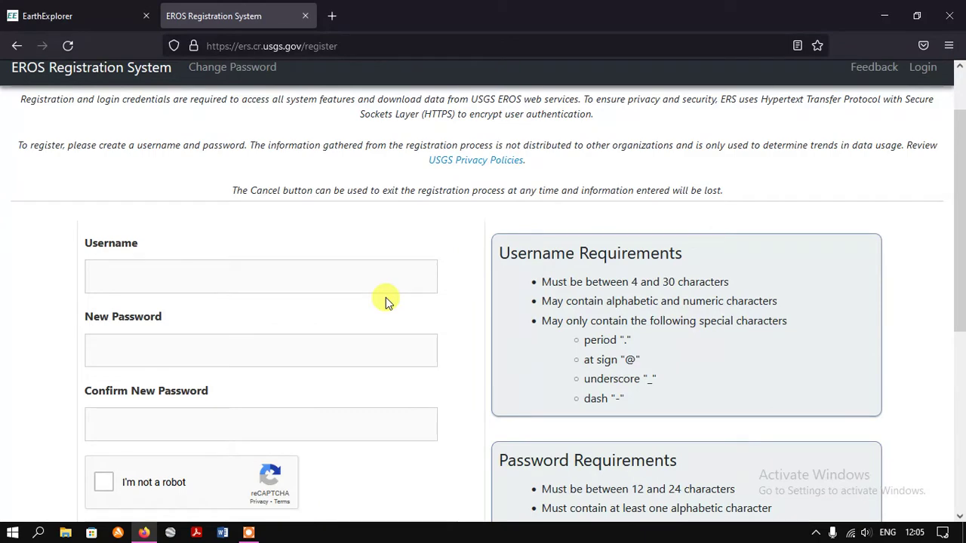
scroll(558, 311, "down", 2)
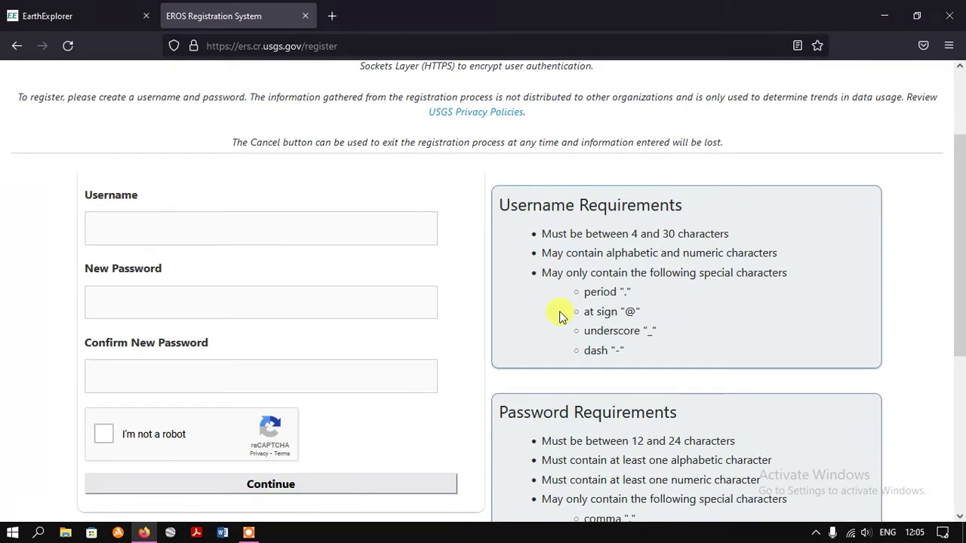
scroll(578, 289, "up", 2)
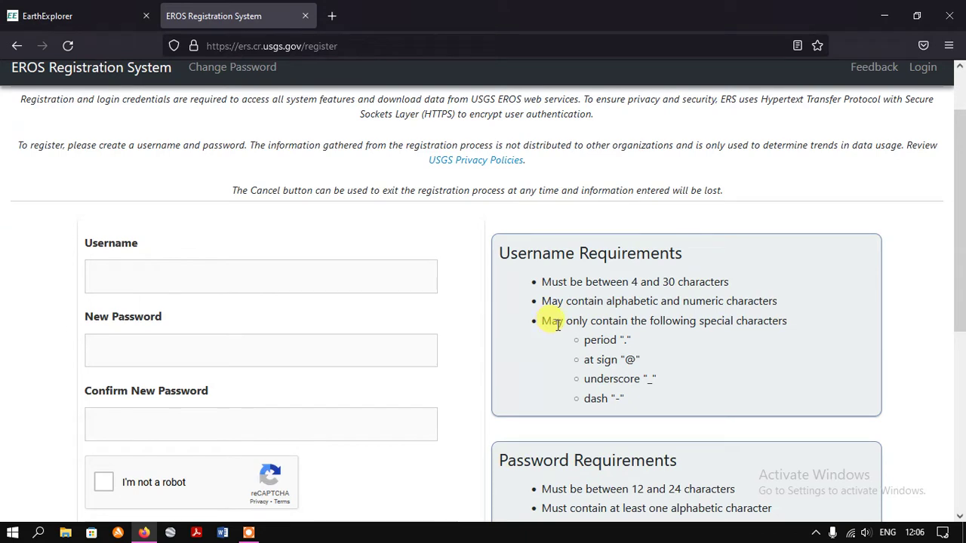
double_click(631, 360)
double_click(648, 380)
double_click(618, 398)
left_click(675, 382)
Enter the new account's username with letters, a digit and an at sign, fixing the typo
left_click(277, 278)
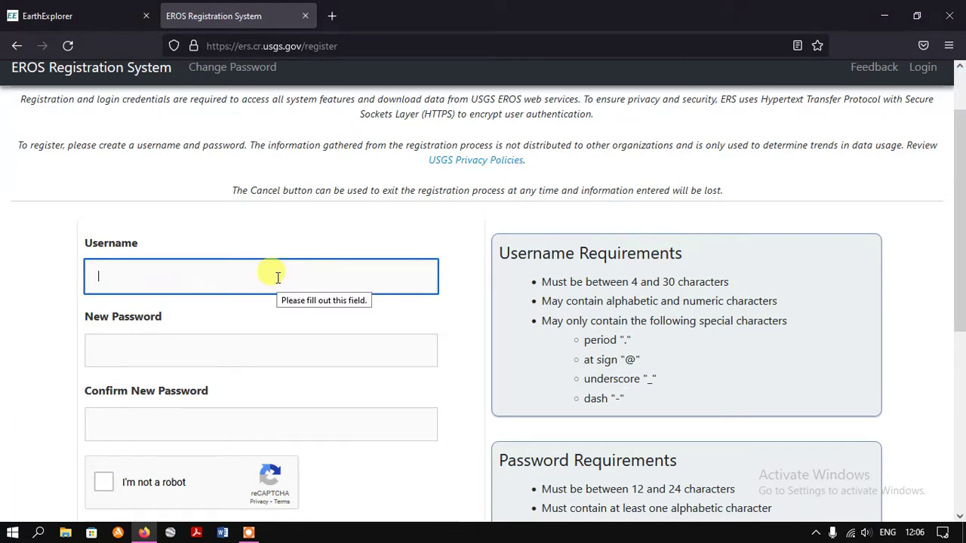
type("Vass")
key("BackSpace")
key("BackSpace")
type("asanth6@")
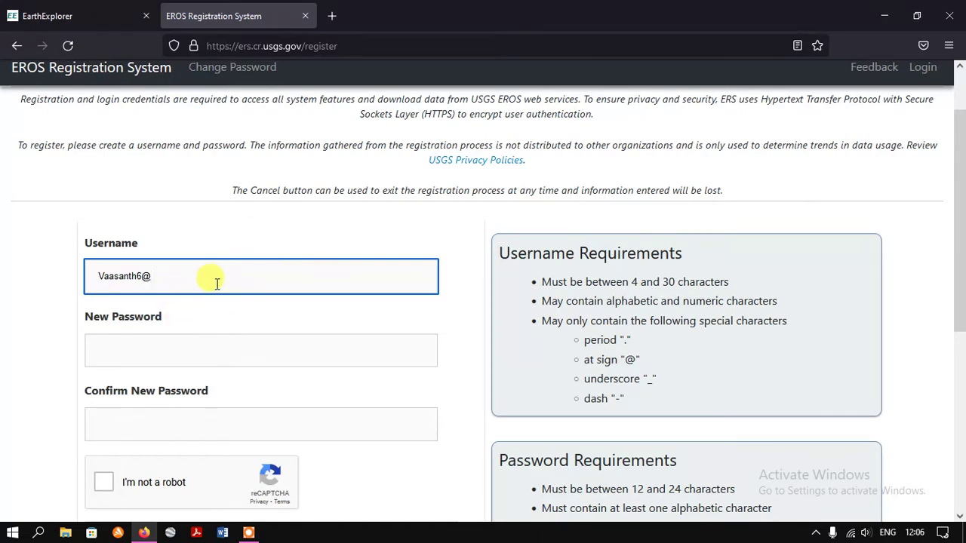
left_click_drag(98, 277, 153, 275)
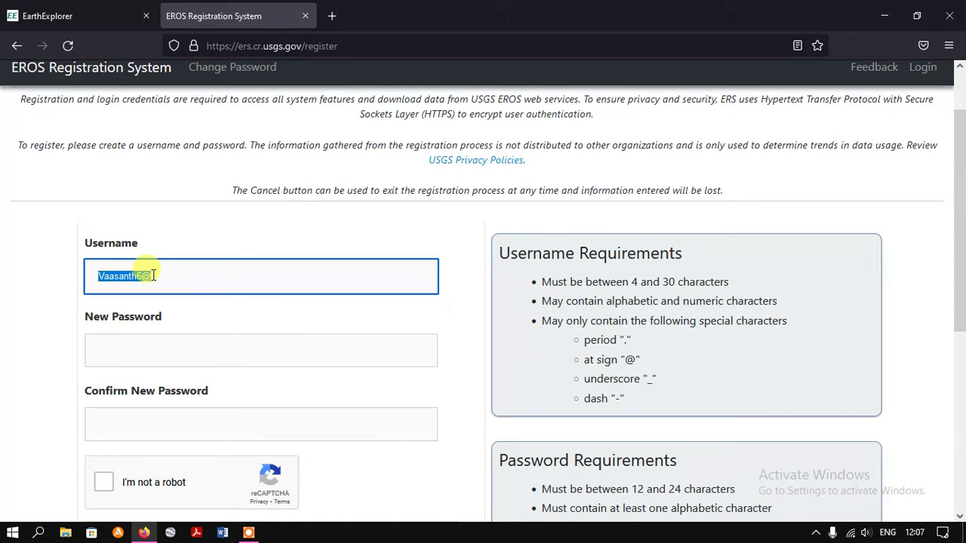
left_click(155, 277)
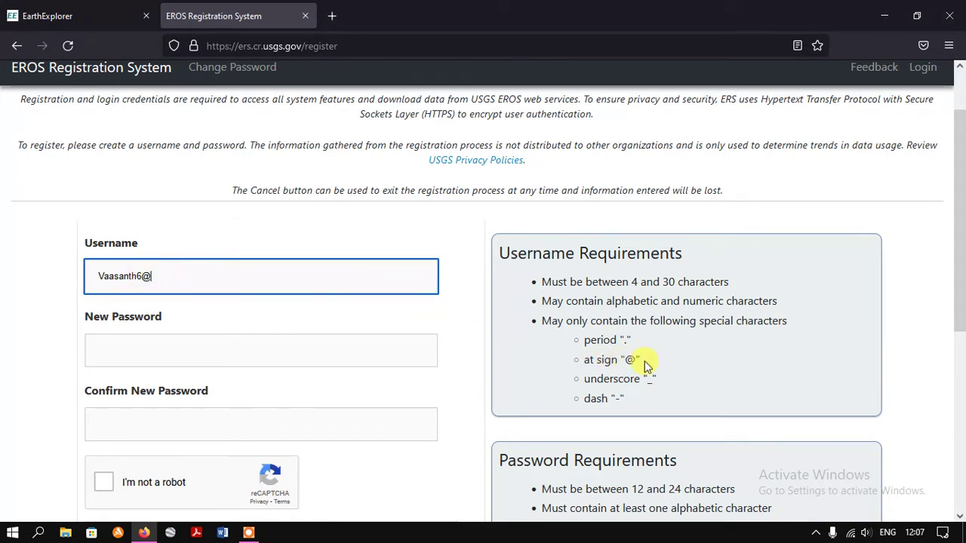
left_click(142, 277)
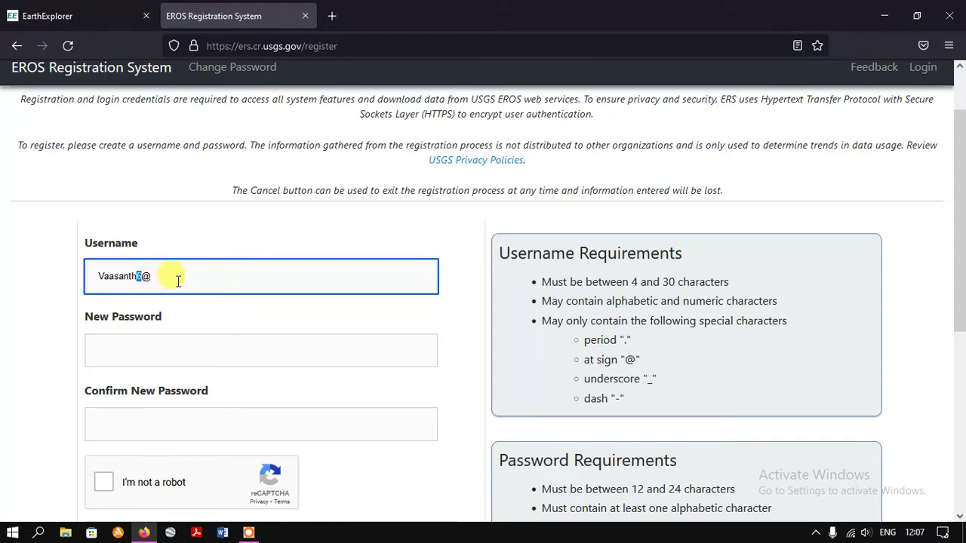
left_click(161, 341)
Review the password requirements and type the account password into New Password
scroll(215, 309, "down", 2)
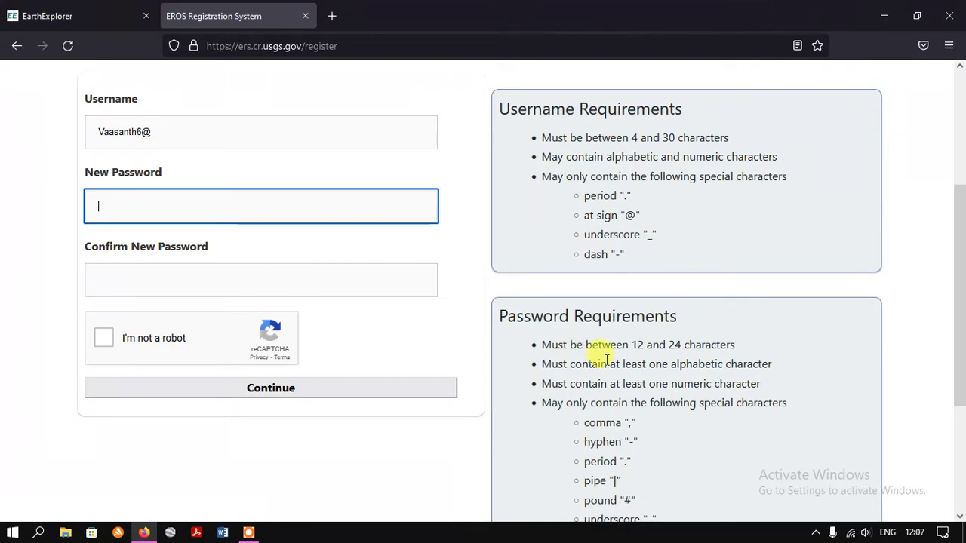
scroll(613, 389, "down", 3)
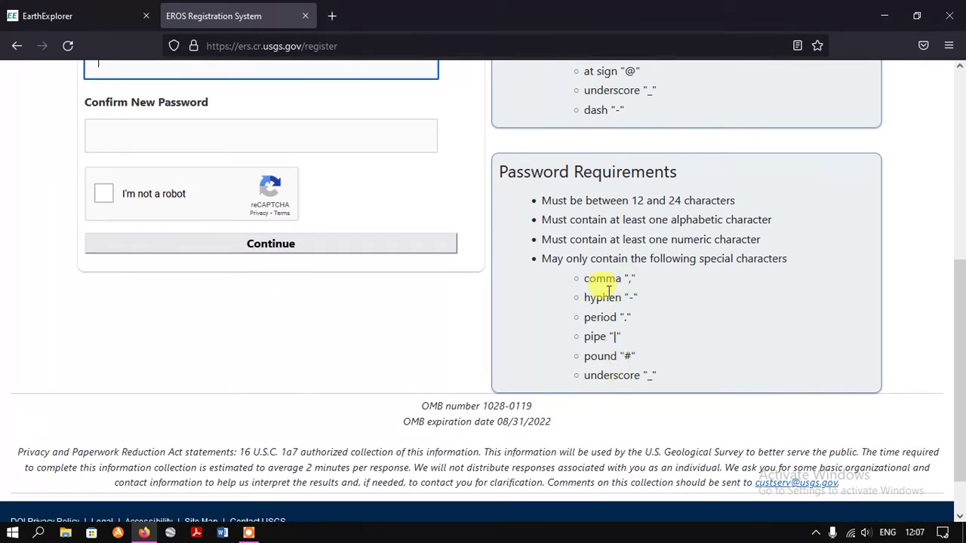
left_click_drag(578, 277, 657, 379)
left_click(665, 337)
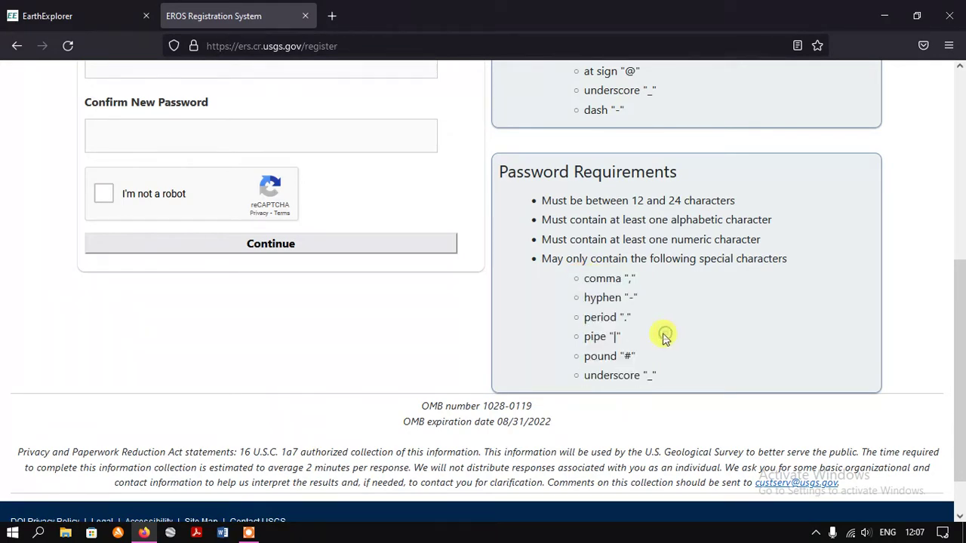
scroll(634, 325, "up", 1)
scroll(633, 324, "up", 3)
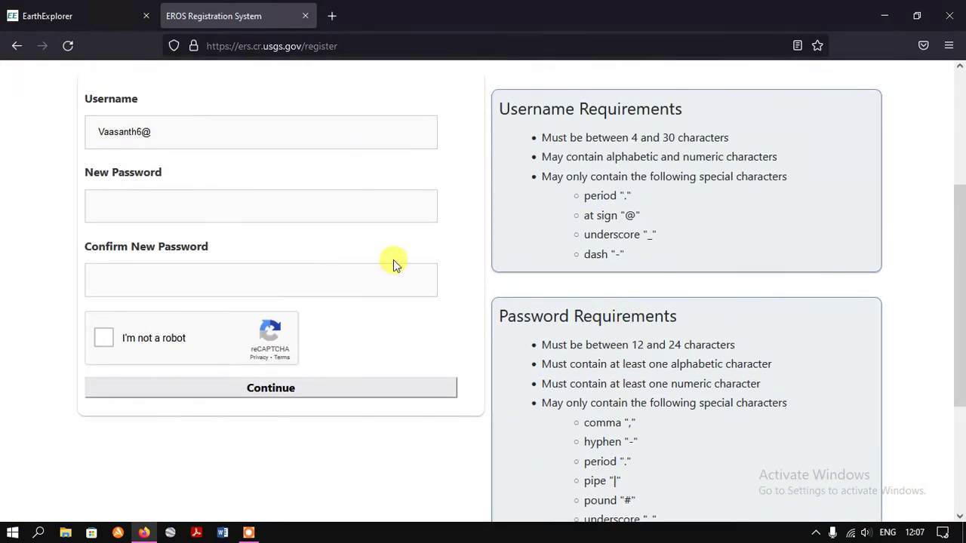
left_click(167, 210)
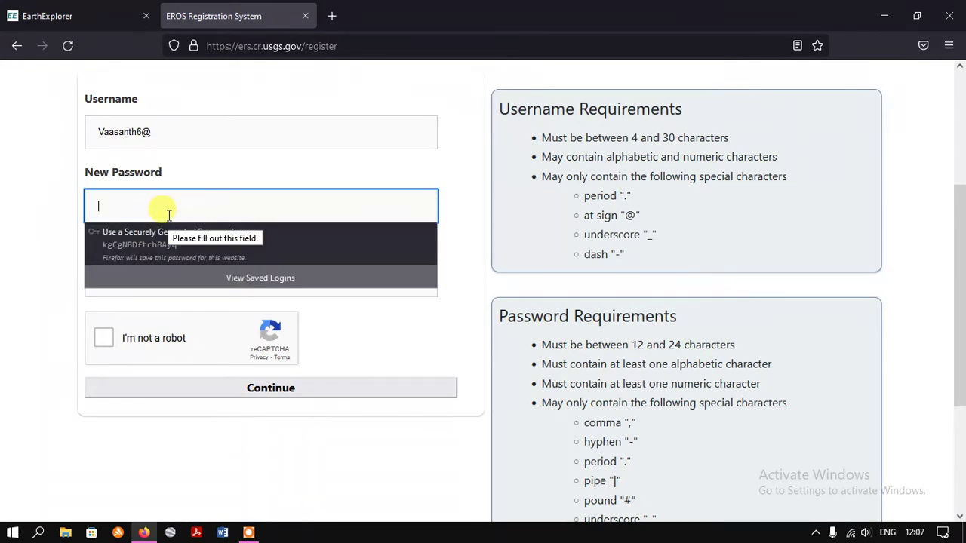
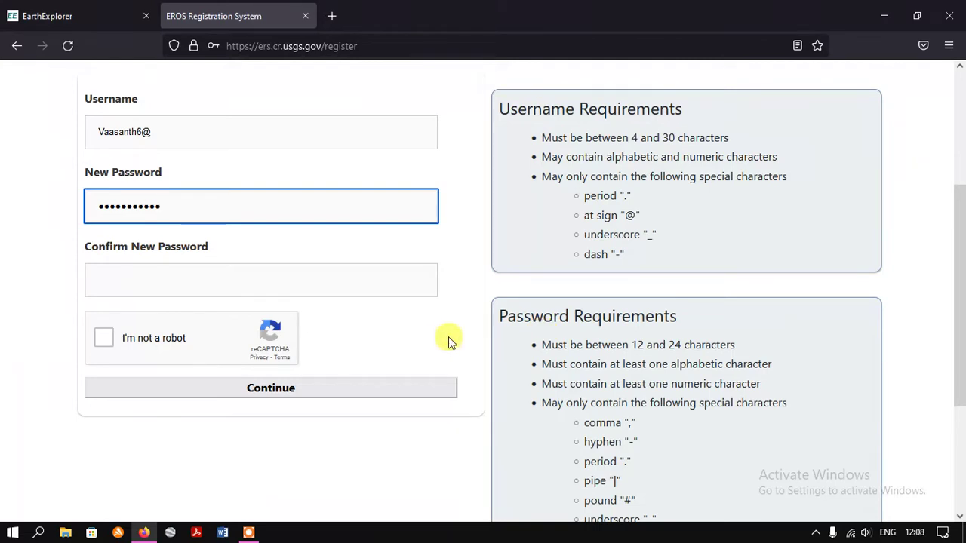
left_click(231, 280)
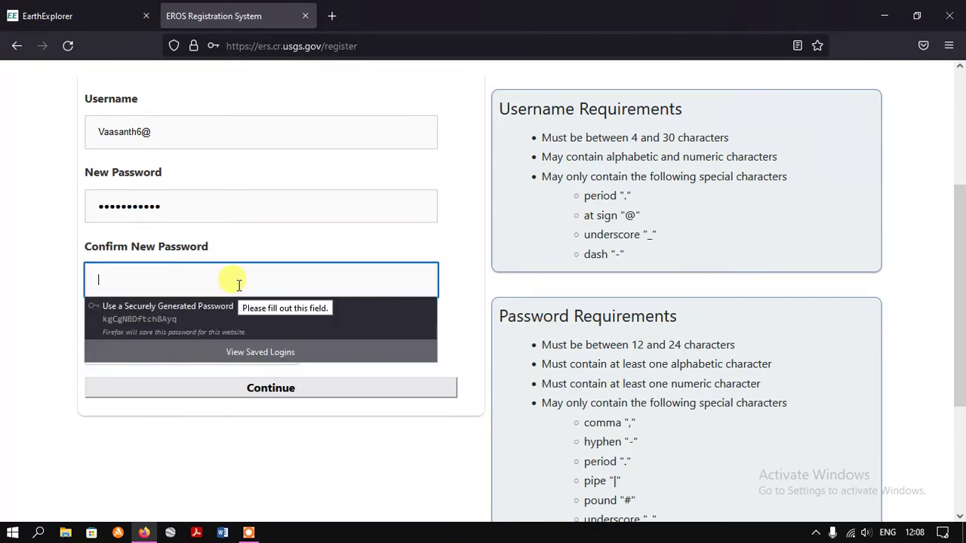
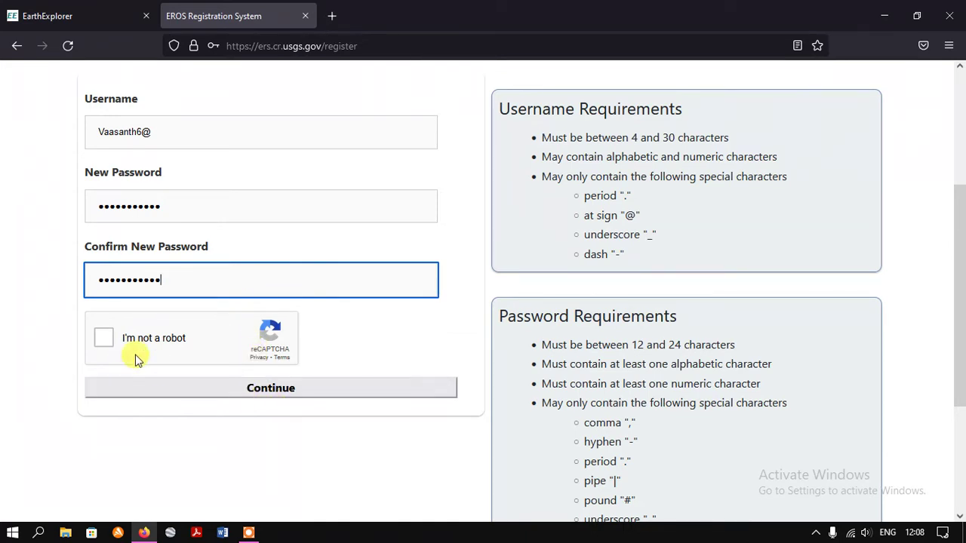
Enter the password confirmation, complete the I'm not a robot check and submit
left_click(104, 343)
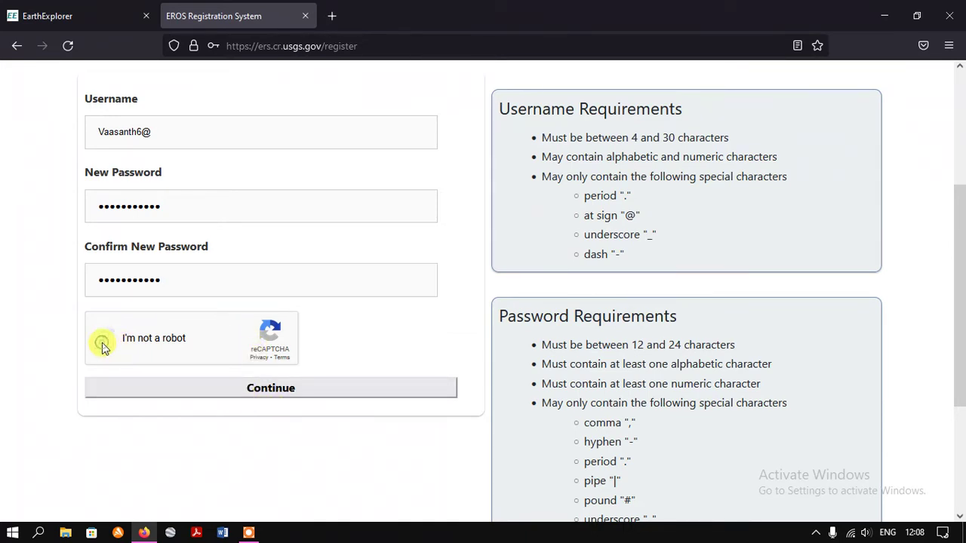
left_click(272, 389)
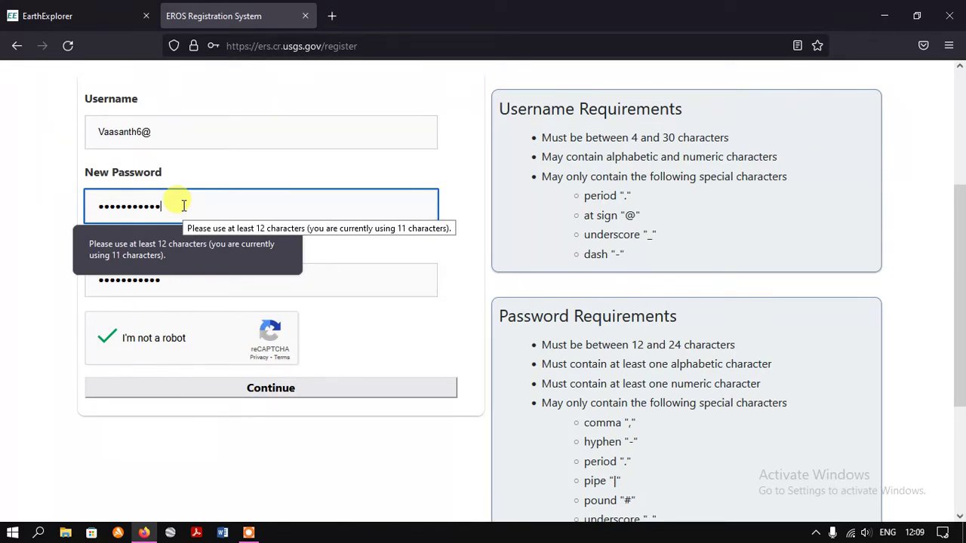
Lengthen both password fields to 12 characters, resubmit, and save the login in Firefox
left_click(175, 281)
type("12")
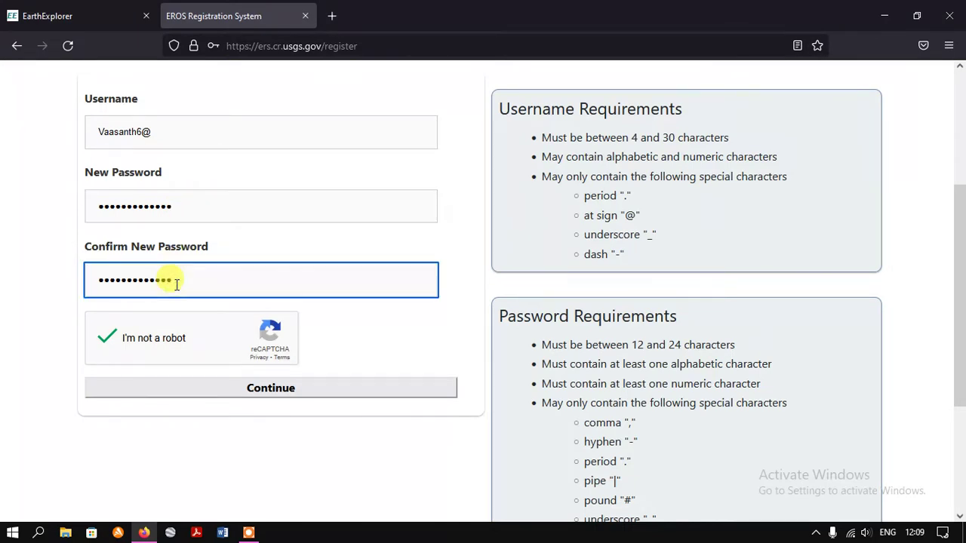
left_click(307, 396)
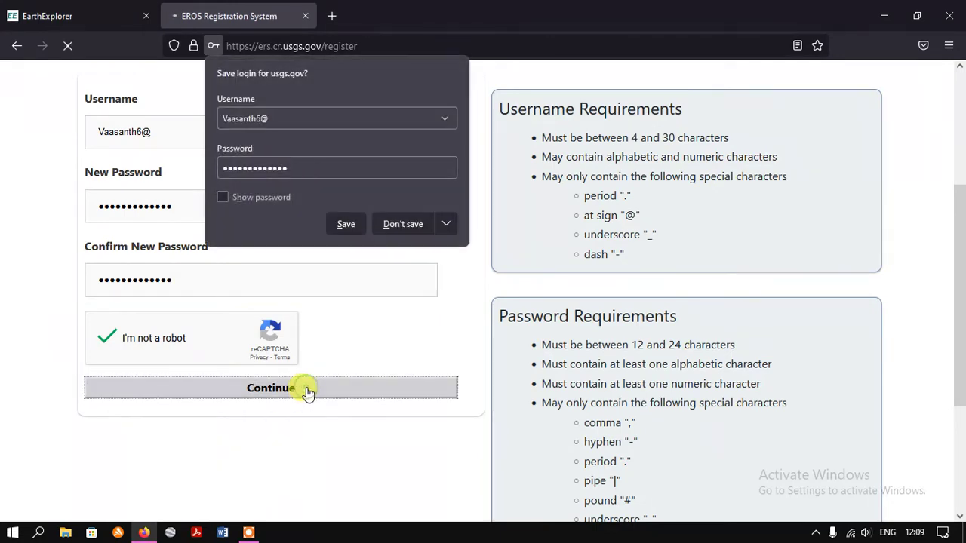
left_click(347, 224)
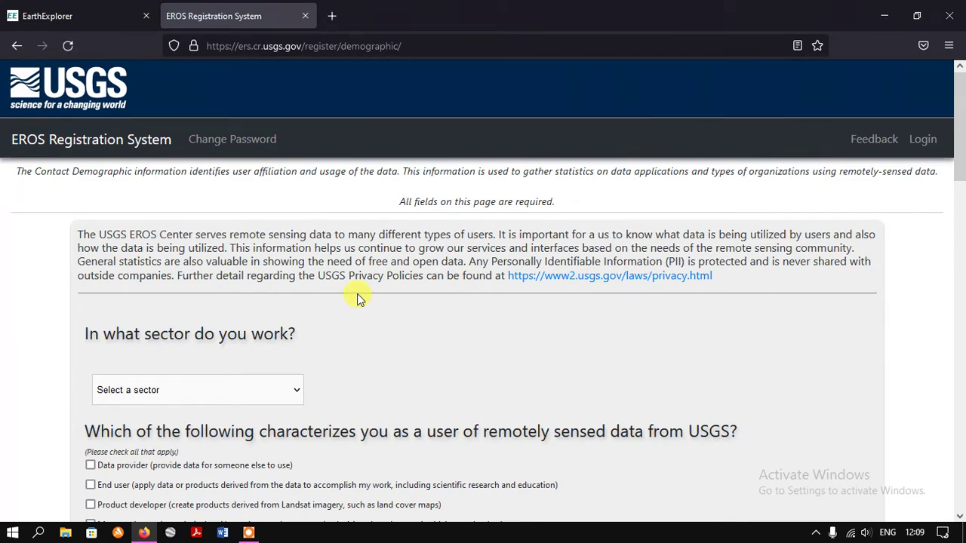
Select Academic Institution as the work sector and tick End user
scroll(358, 298, "down", 2)
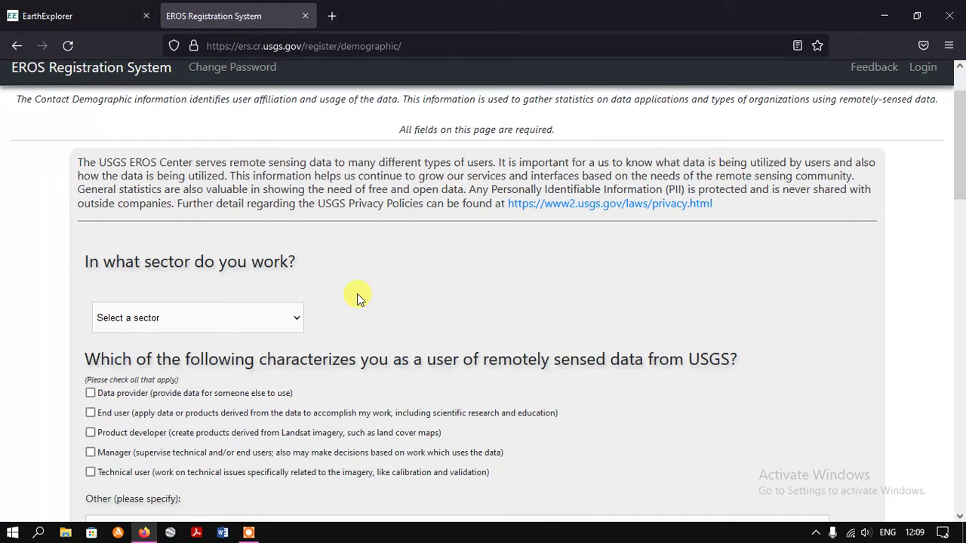
scroll(213, 309, "down", 2)
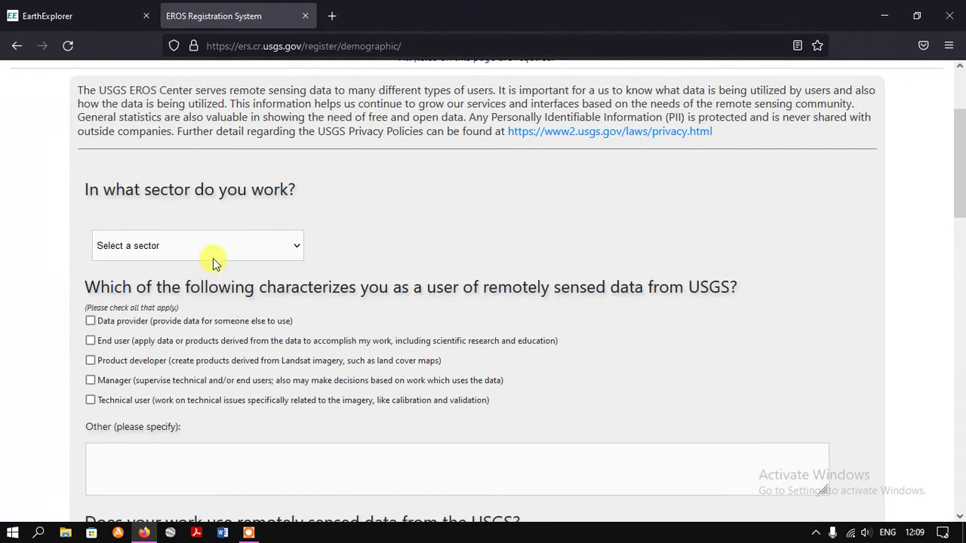
left_click(231, 252)
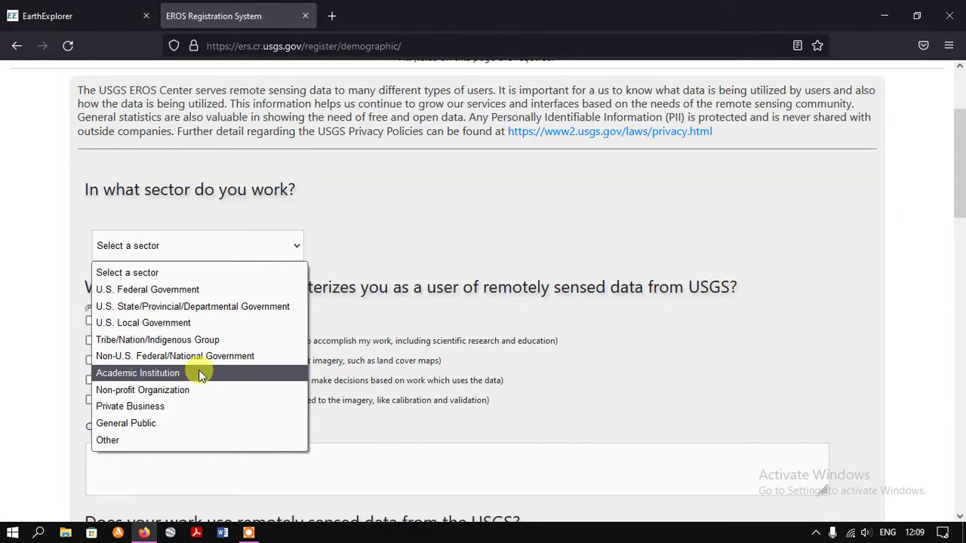
left_click(201, 373)
scroll(350, 246, "down", 2)
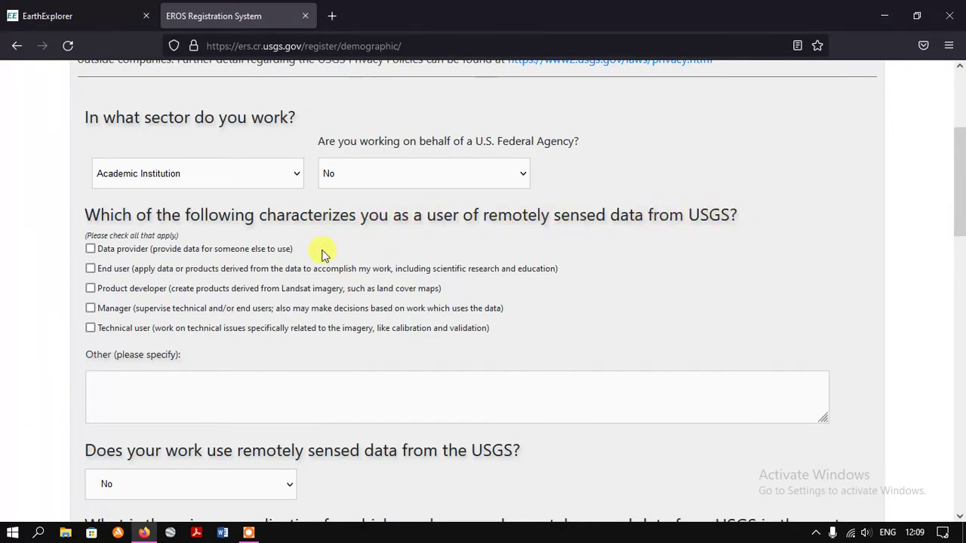
left_click(91, 270)
scroll(160, 278, "down", 2)
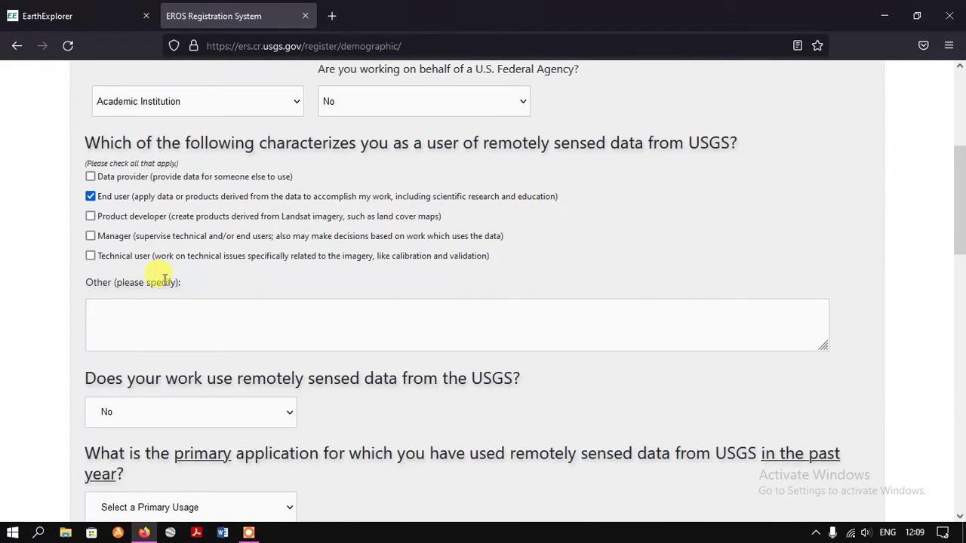
scroll(164, 280, "down", 3)
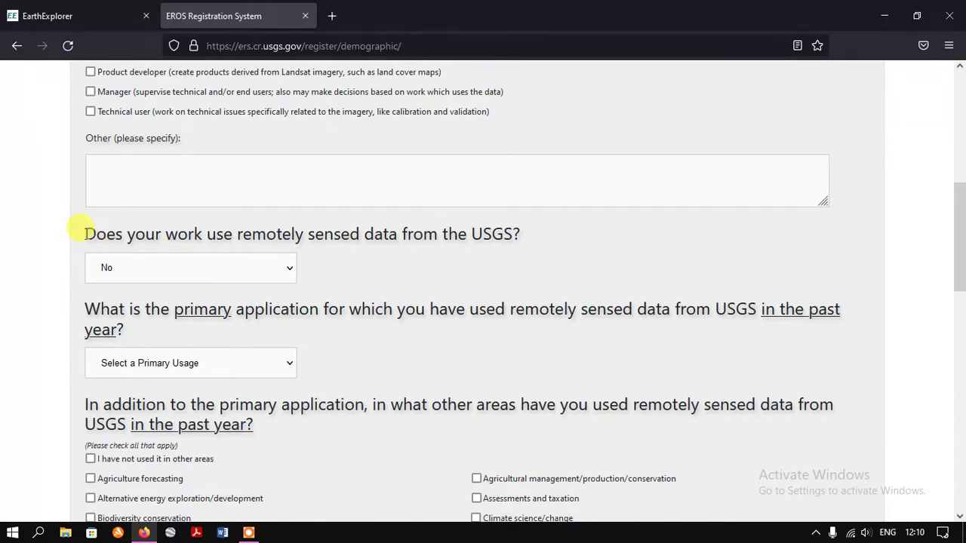
Answer Yes to using remotely sensed data, leaving Operational Work at 50%
left_click(270, 272)
left_click(162, 293)
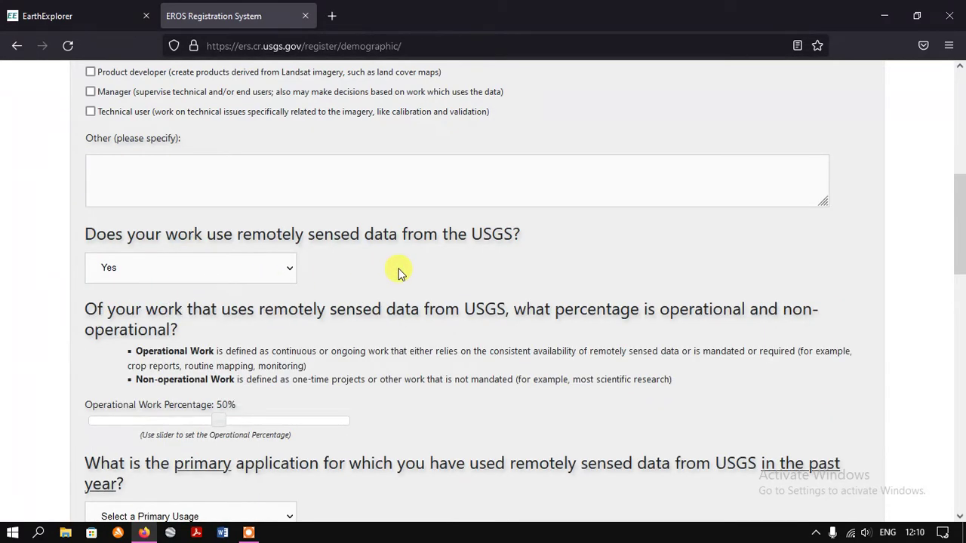
scroll(402, 271, "down", 2)
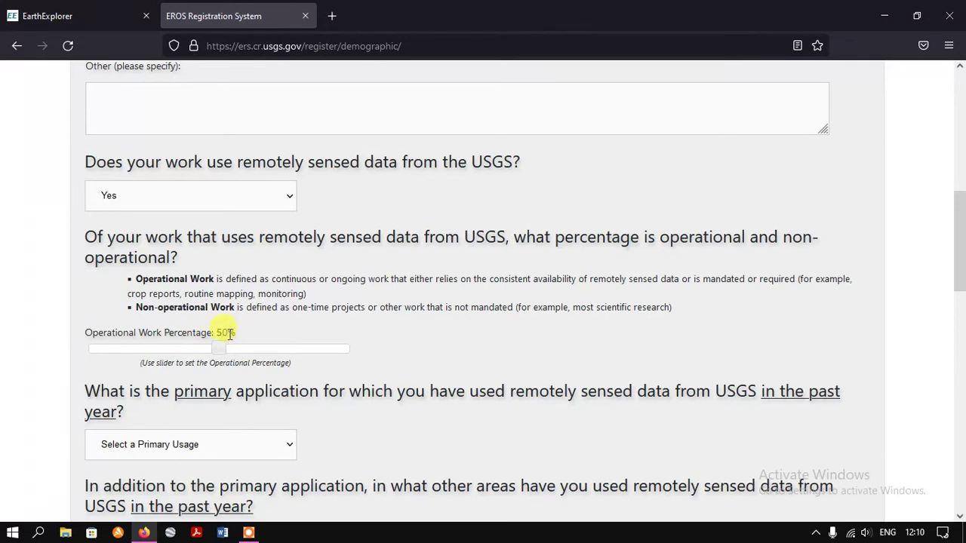
left_click_drag(218, 334, 256, 329)
left_click(259, 330)
mouse_move(222, 356)
left_mouse_down()
mouse_move(299, 355)
mouse_move(154, 357)
mouse_move(230, 353)
mouse_move(217, 354)
left_mouse_up()
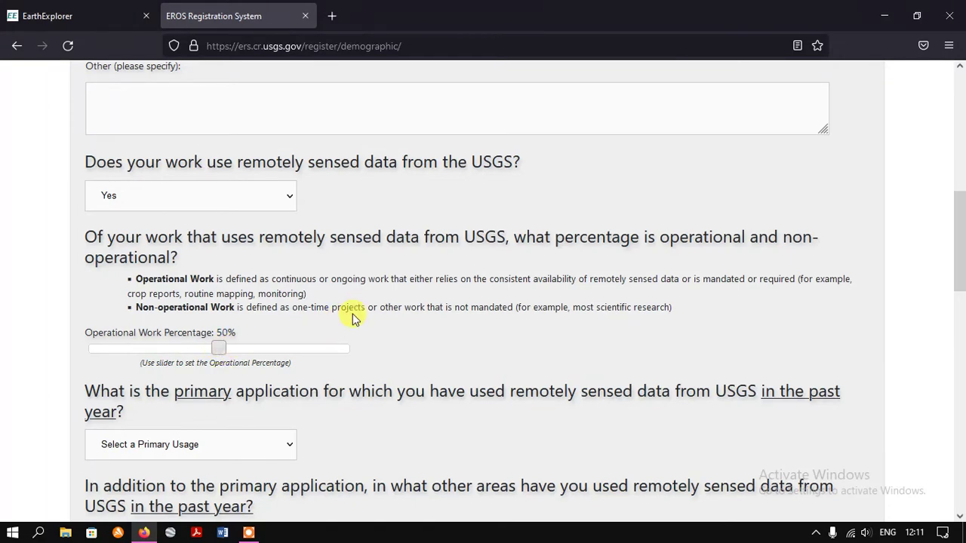
scroll(365, 308, "down", 4)
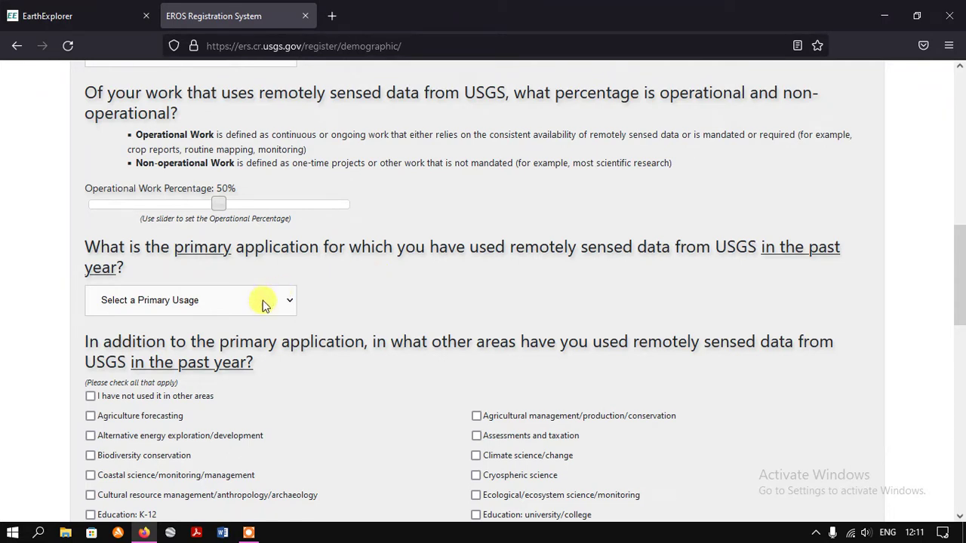
Choose Education: university/college as the primary usage
left_click(232, 305)
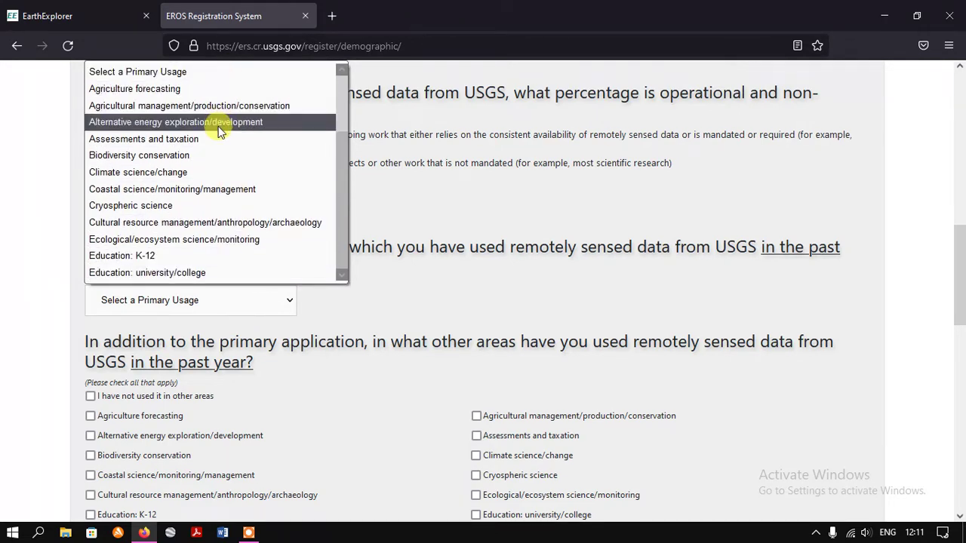
left_click(192, 273)
scroll(361, 292, "down", 3)
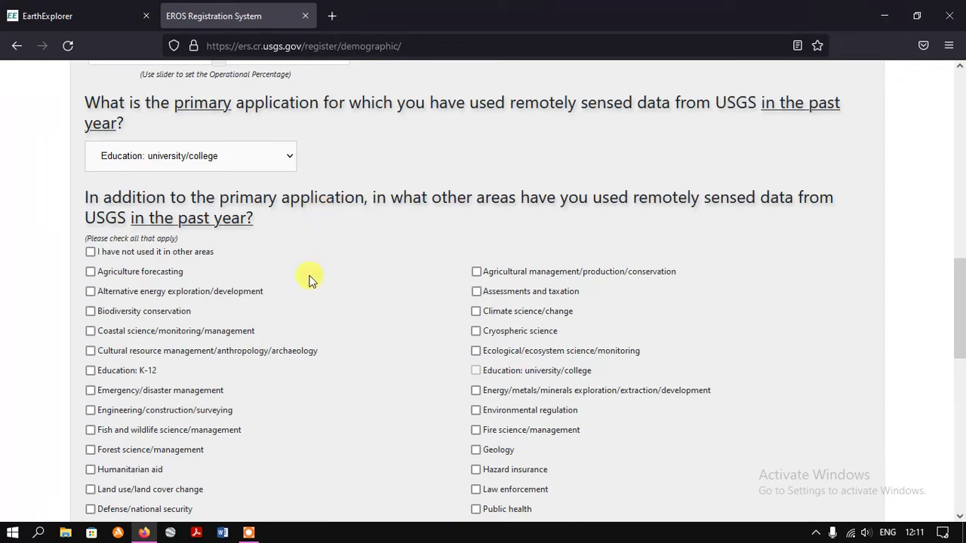
scroll(309, 278, "down", 2)
Add Education: K-12 and Water resources as additional data applications
left_click(90, 226)
scroll(136, 291, "down", 1)
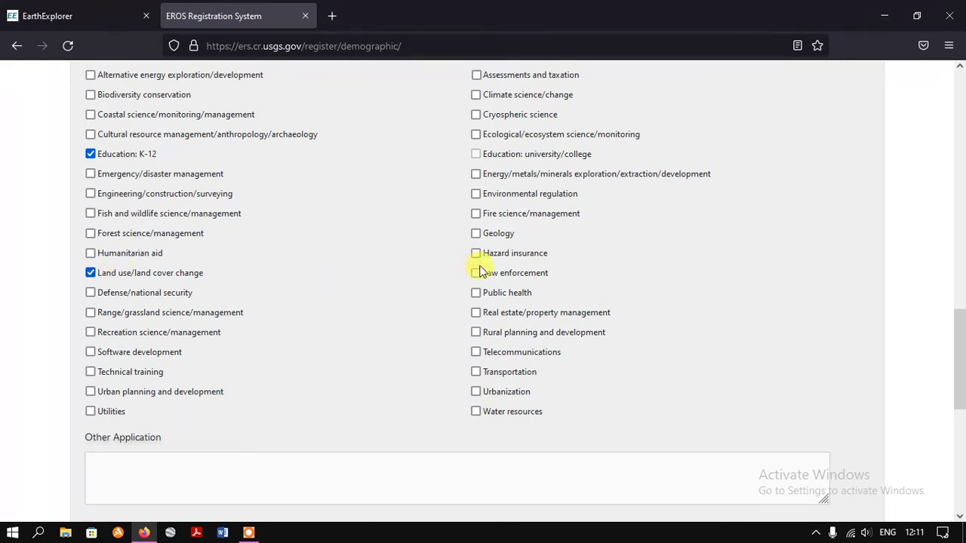
scroll(487, 277, "down", 2)
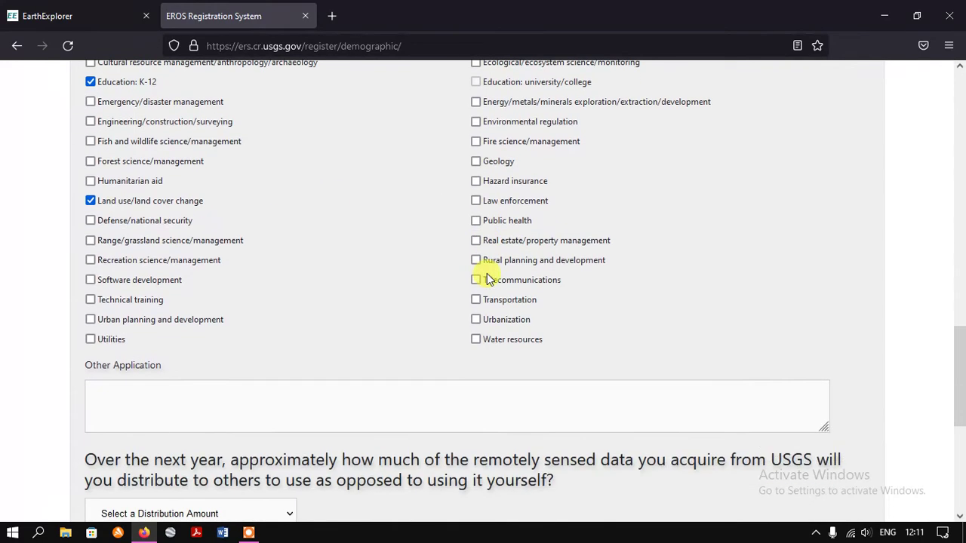
left_click(477, 341)
scroll(353, 339, "up", 2)
scroll(324, 351, "down", 4)
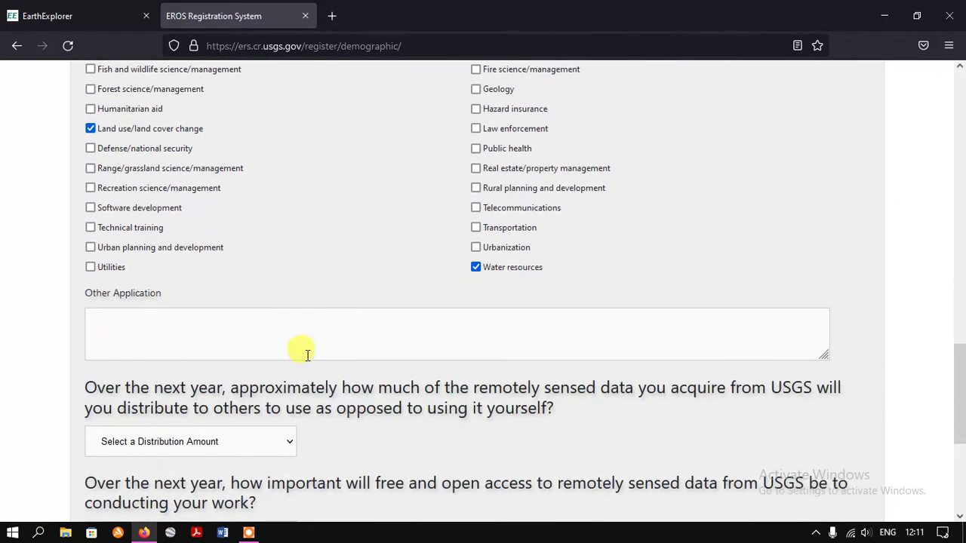
scroll(345, 287, "up", 6)
scroll(345, 287, "up", 2)
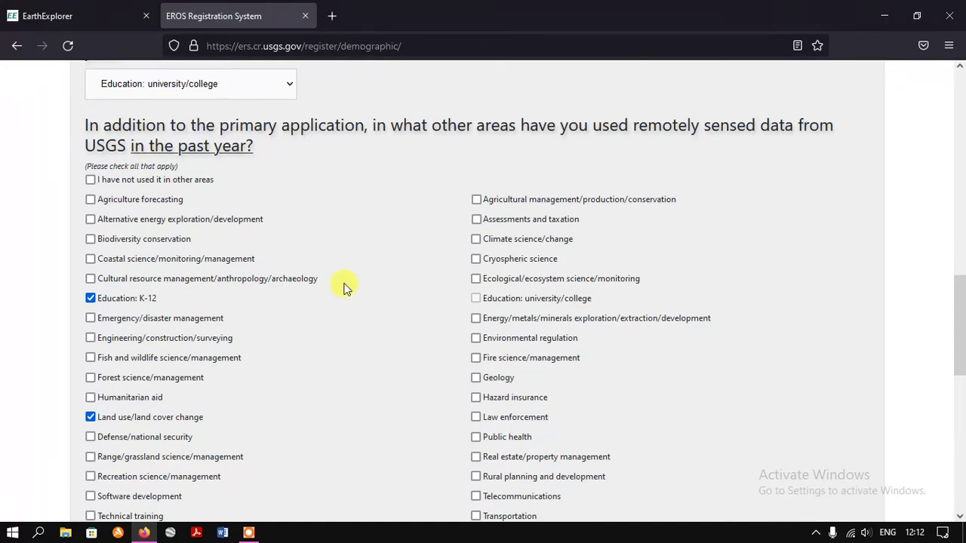
scroll(343, 287, "down", 6)
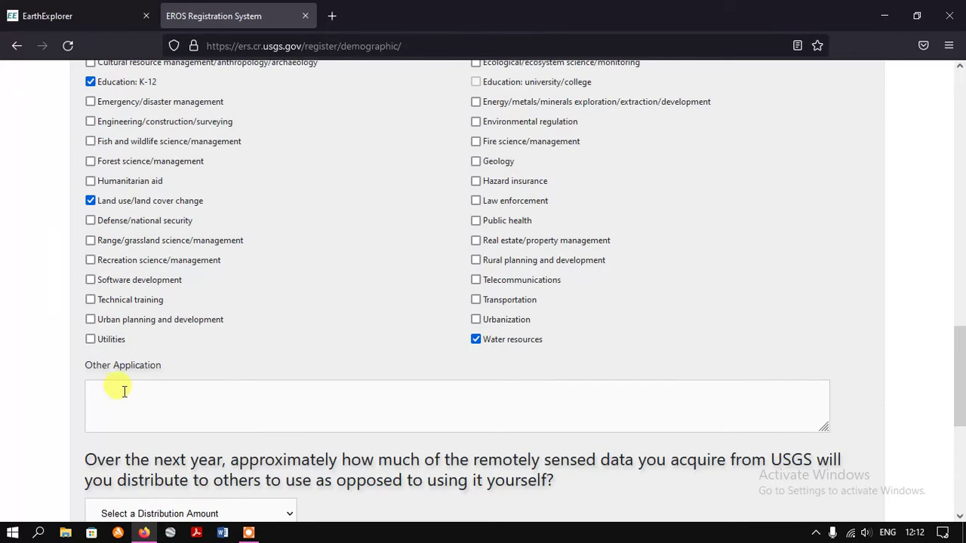
scroll(299, 358, "down", 2)
scroll(300, 356, "down", 4)
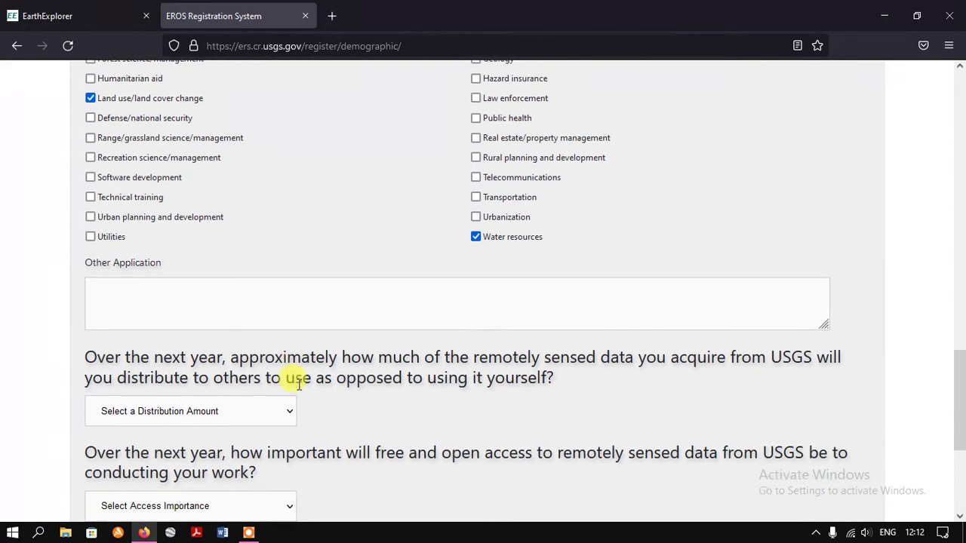
scroll(390, 351, "down", 2)
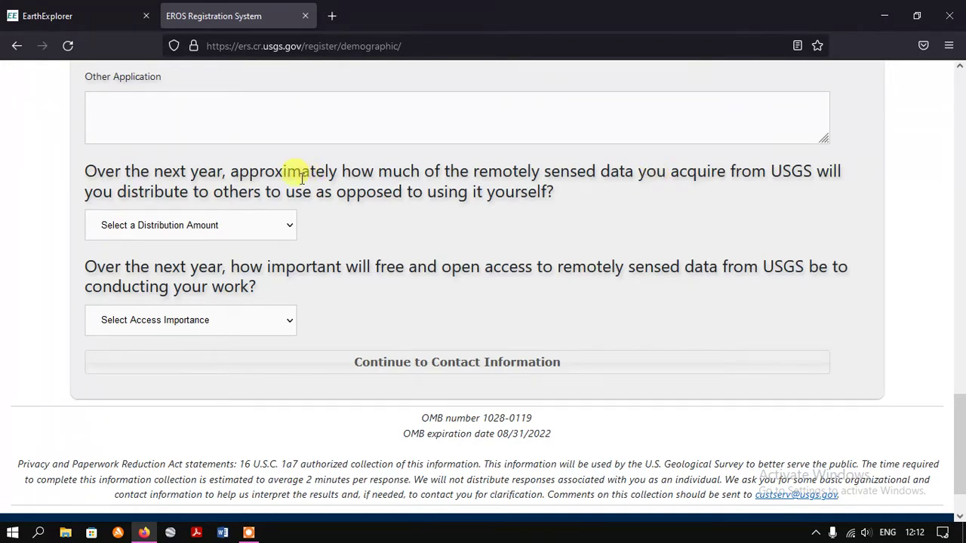
Set Distribution Amount to None of the data and Access Importance to Somewhat Important
left_click(245, 231)
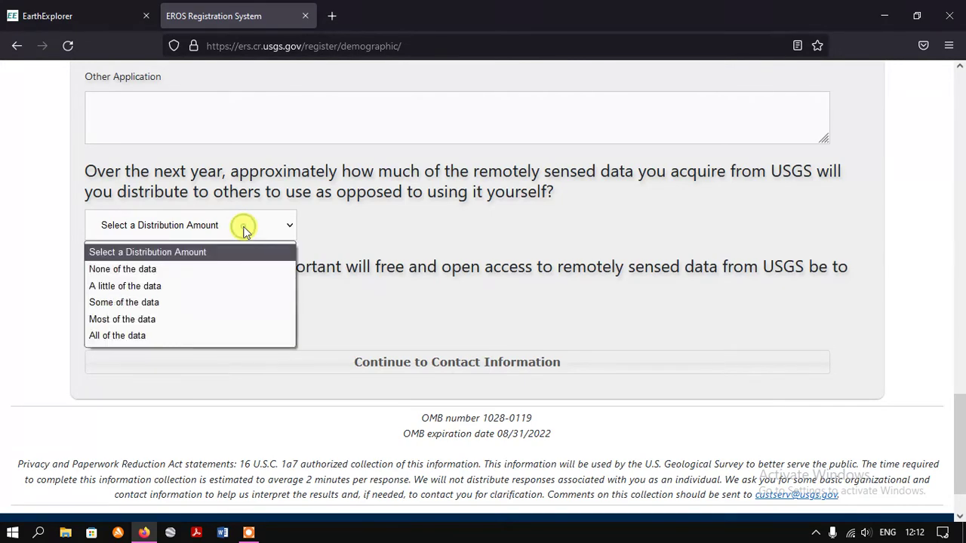
left_click(205, 268)
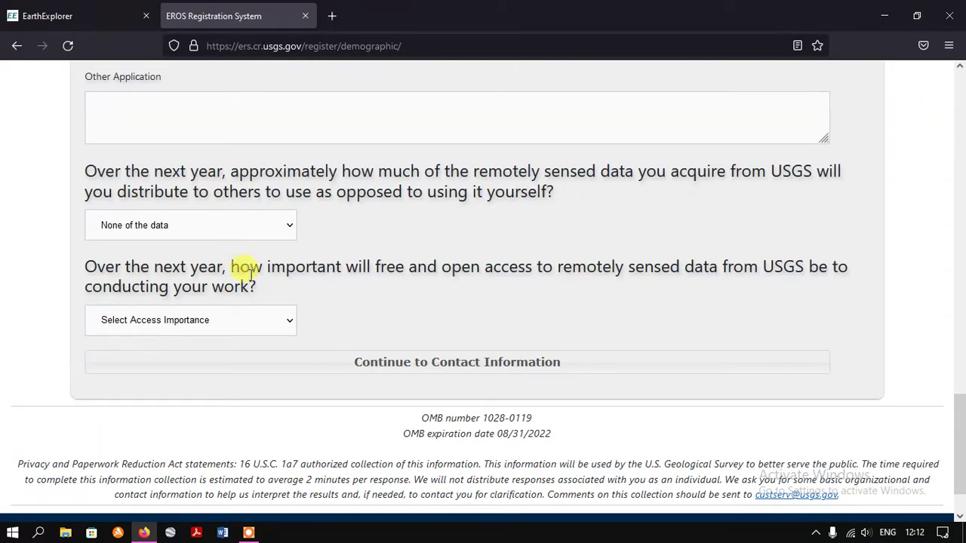
left_click(212, 321)
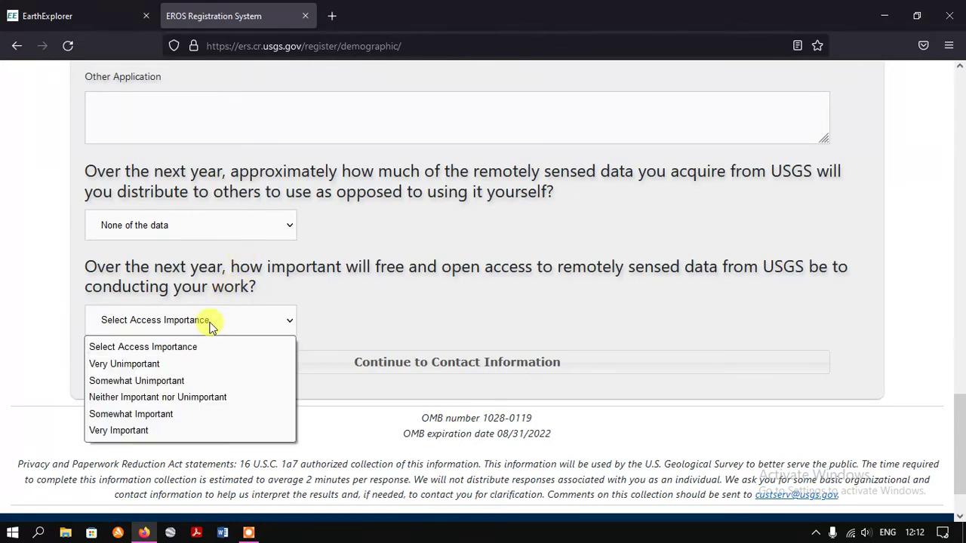
left_click(192, 414)
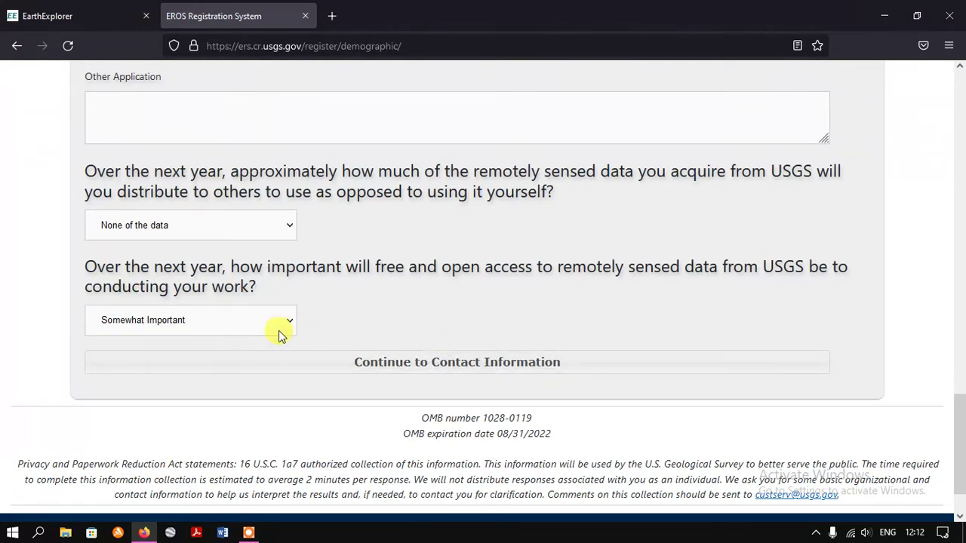
left_click(252, 323)
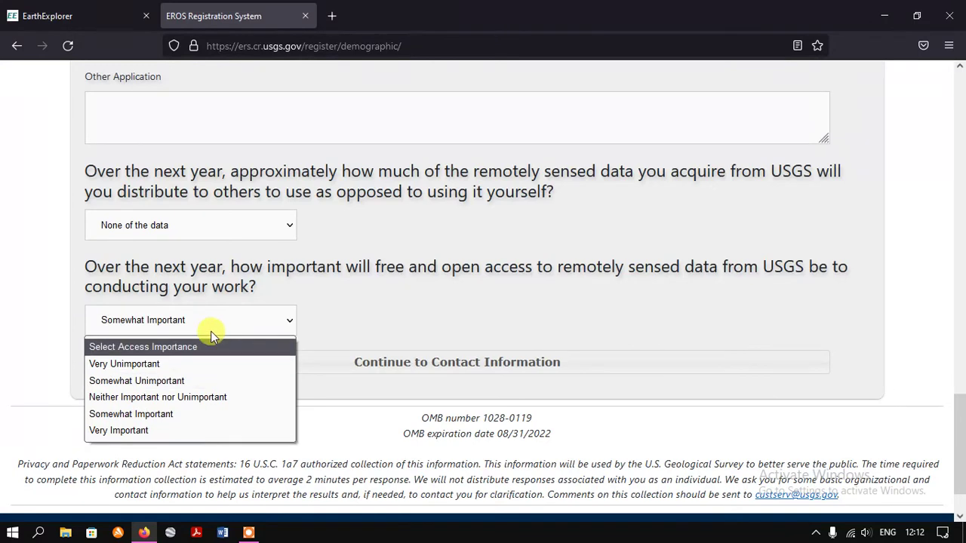
left_click(199, 420)
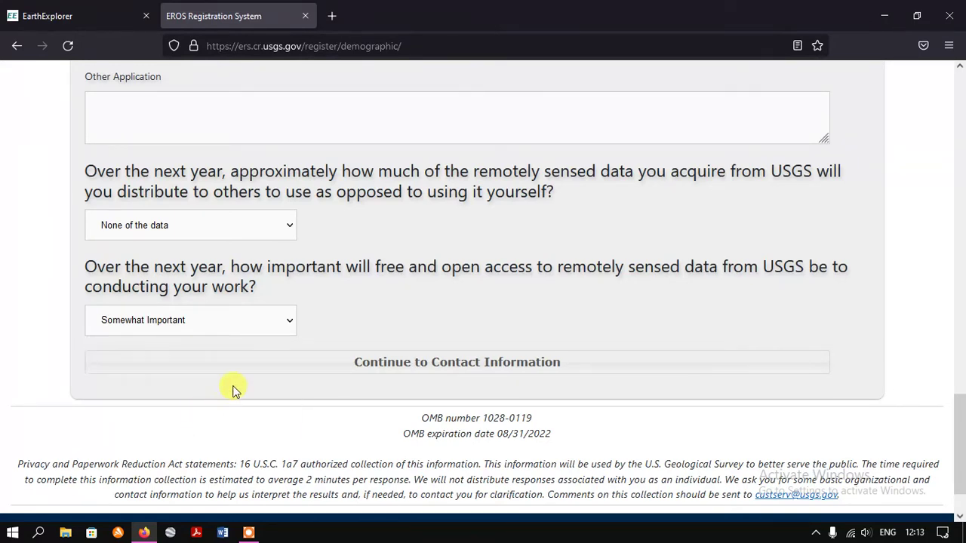
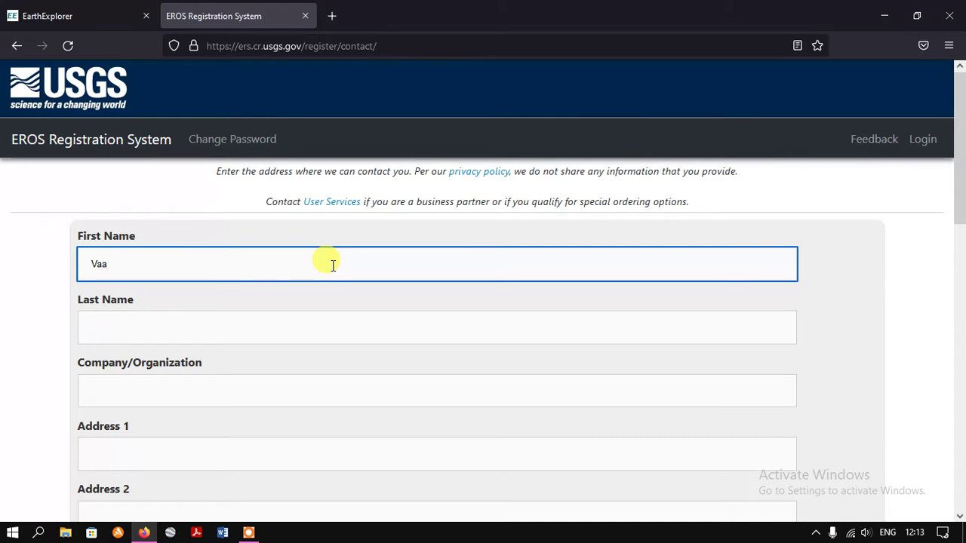
Begin typing the user's first name in the First Name field of the contact form
type("nth")
Fill in the user's last name and set the organisation to University of Madras
left_click(274, 327)
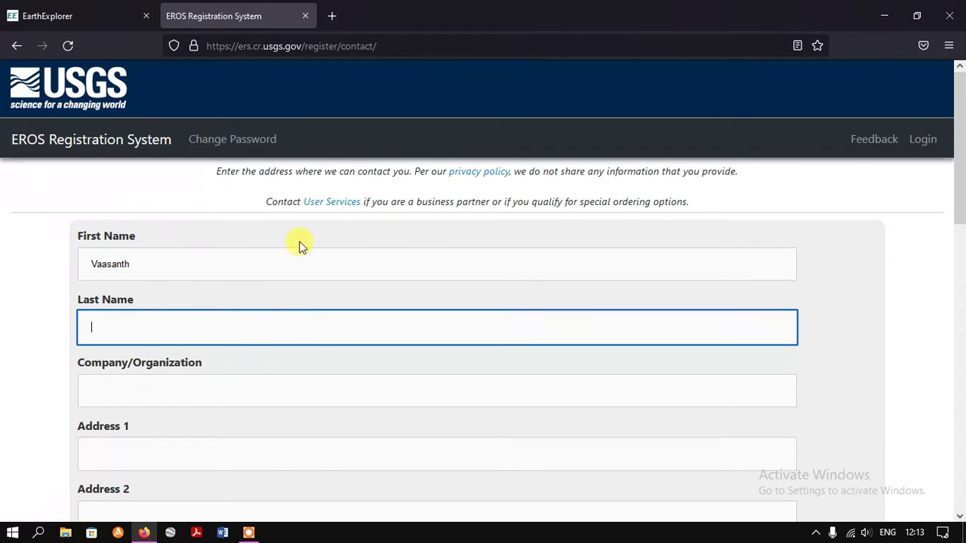
left_click(164, 255)
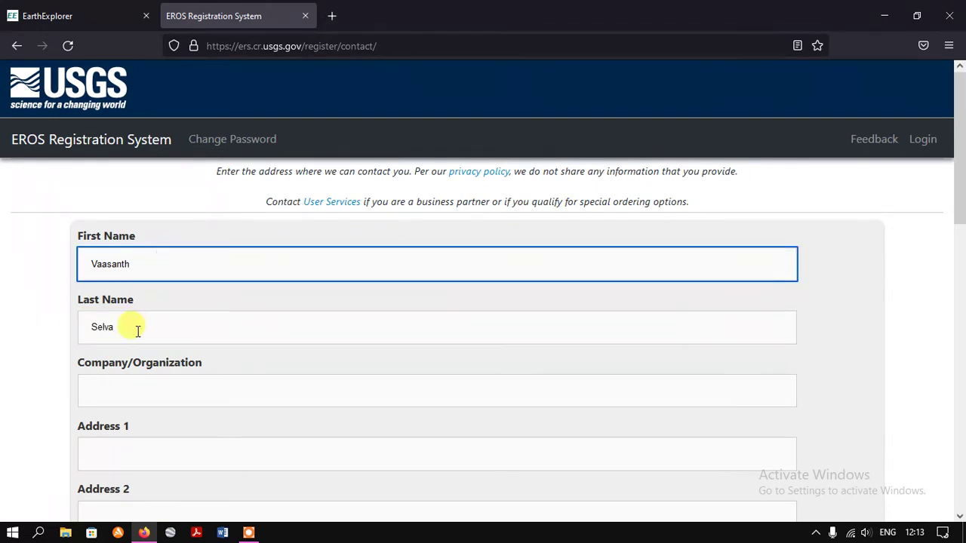
left_click(138, 331)
scroll(173, 310, "down", 1)
left_click(160, 319)
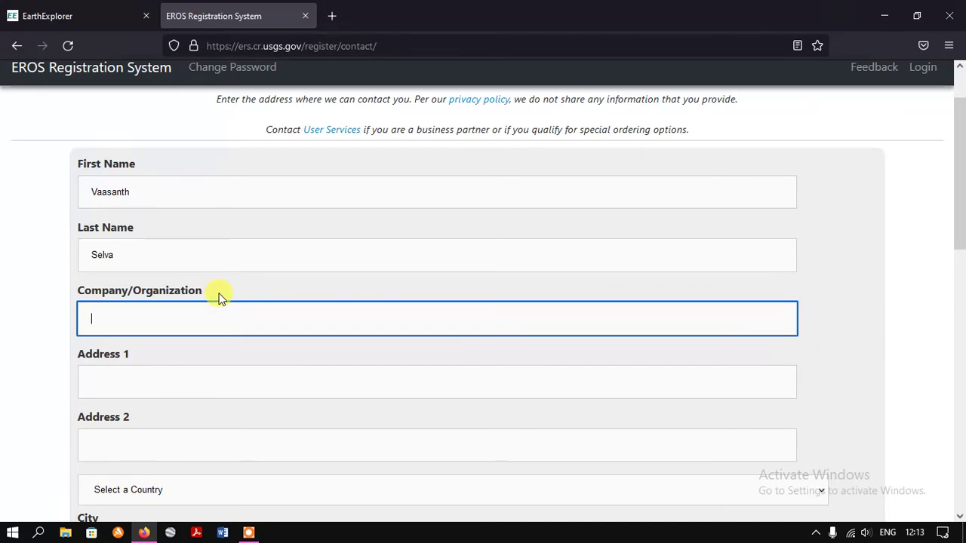
type("University of Madras")
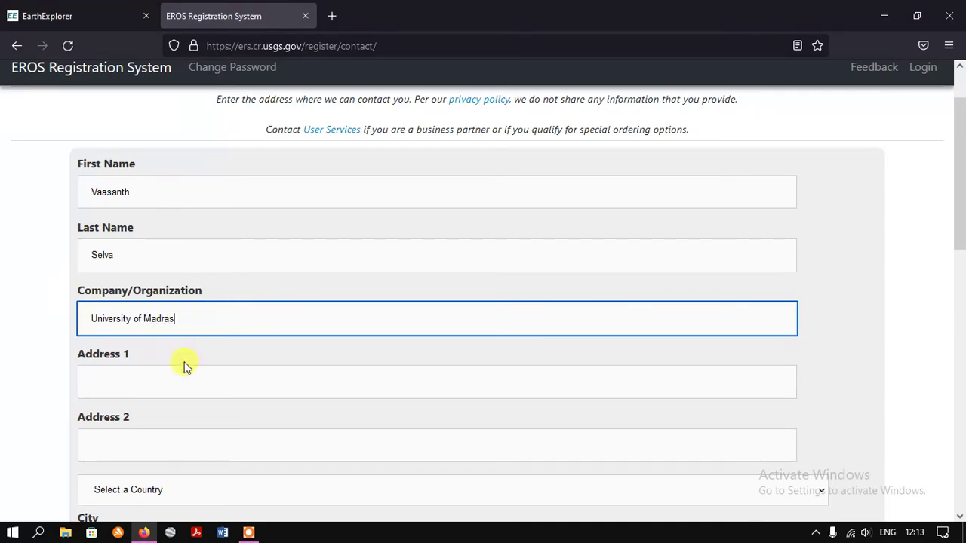
Enter the street address in Address 1 and the city and state in Address 2
left_click(185, 371)
scroll(189, 366, "down", 1)
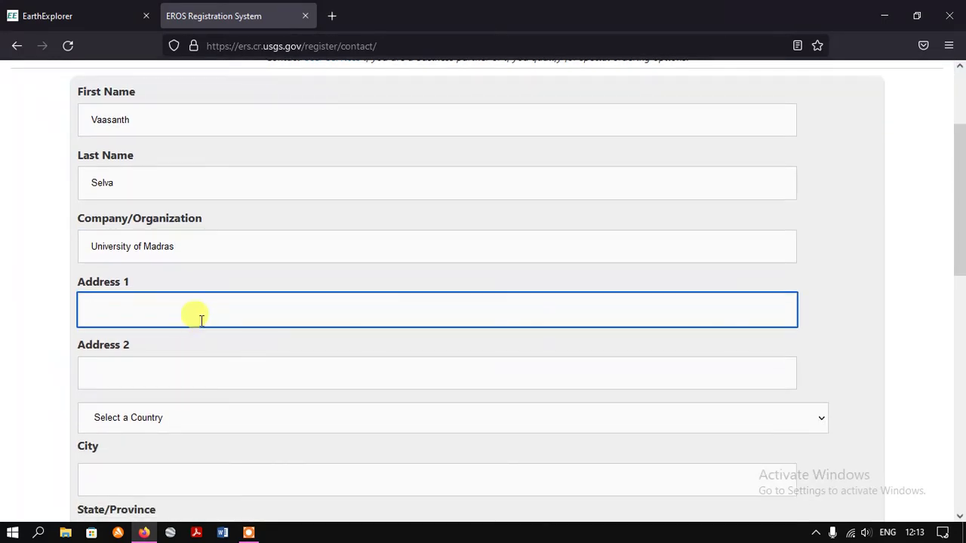
scroll(182, 316, "down", 1)
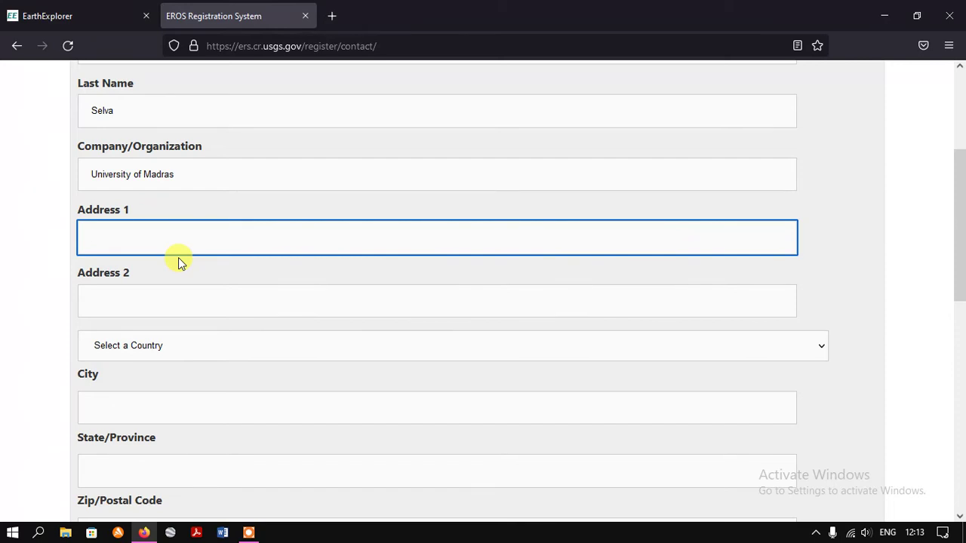
left_click(167, 306)
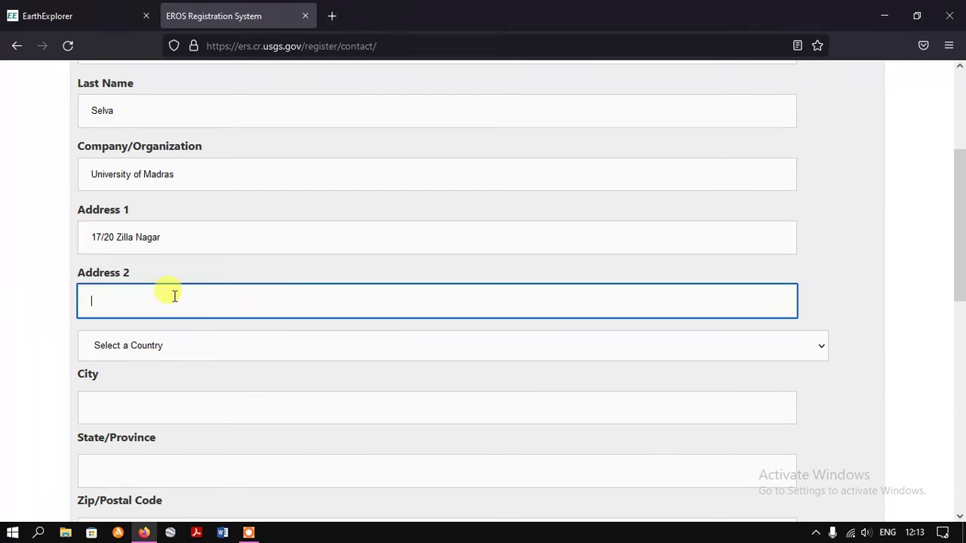
type("Chennai, Tamil Nadu")
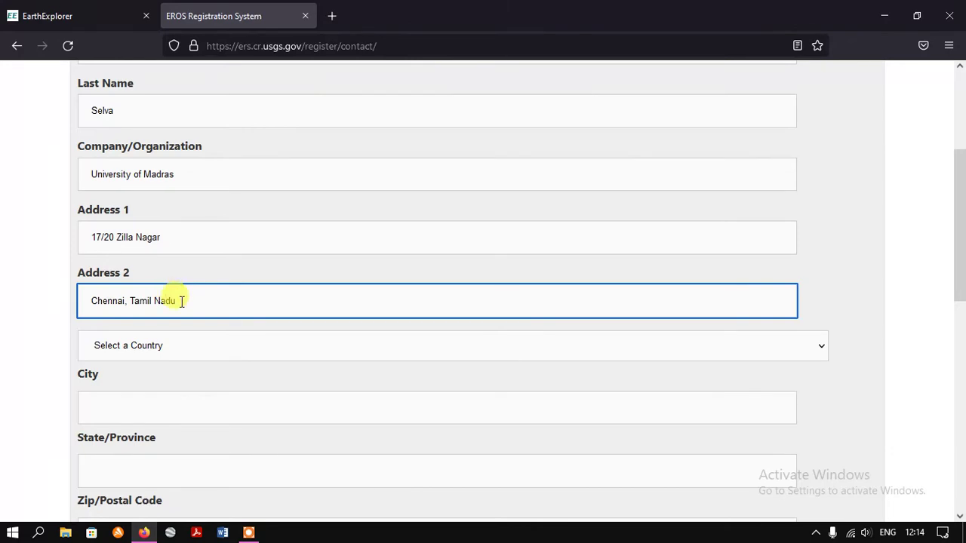
scroll(185, 302, "down", 2)
Choose INDIA as the country
left_click(172, 280)
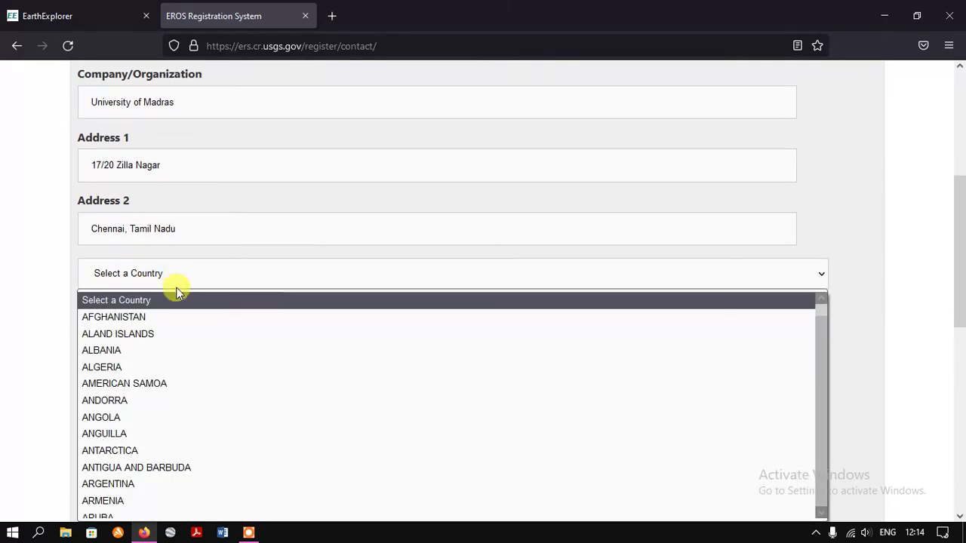
key("i")
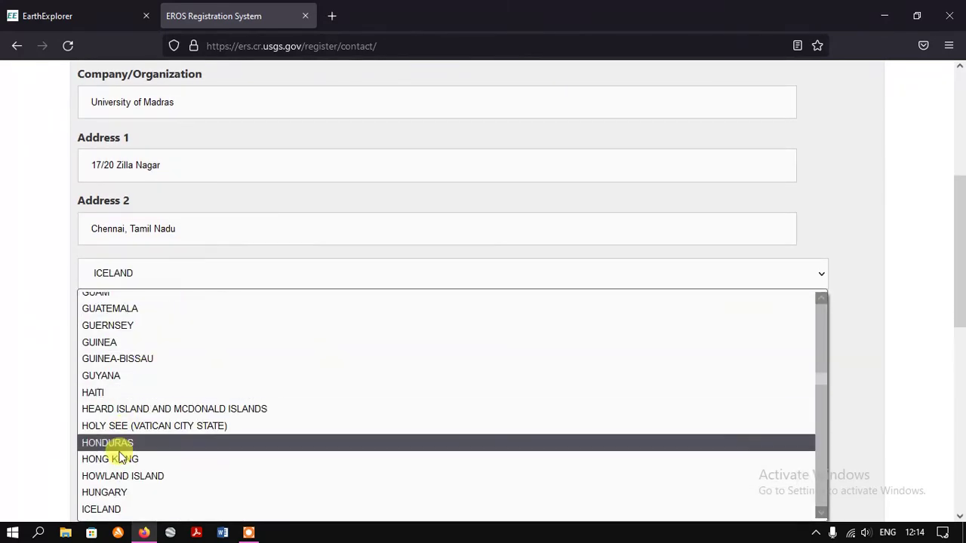
key("n")
left_click(113, 513)
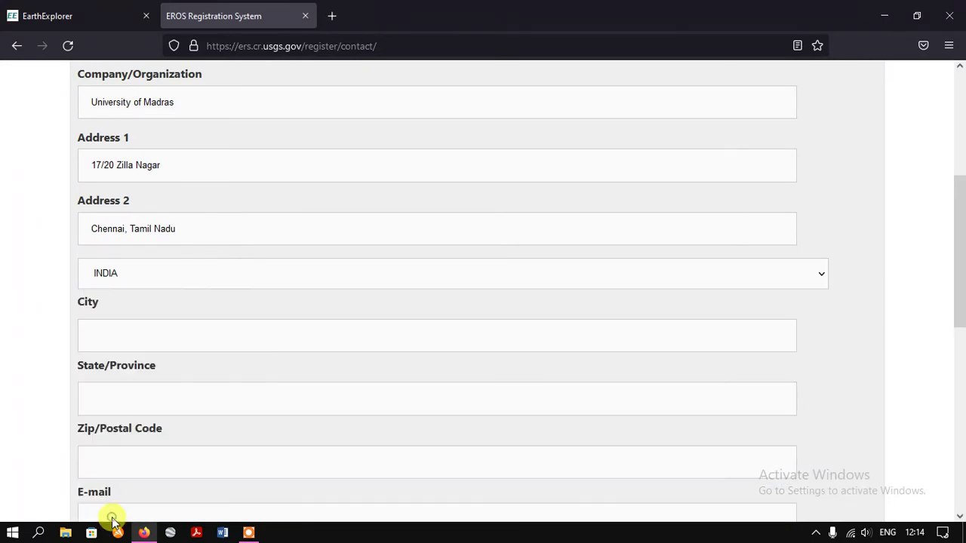
scroll(143, 301, "down", 2)
Fill in the city, state/province and postal code of the user's address
left_click(156, 262)
type("chennai")
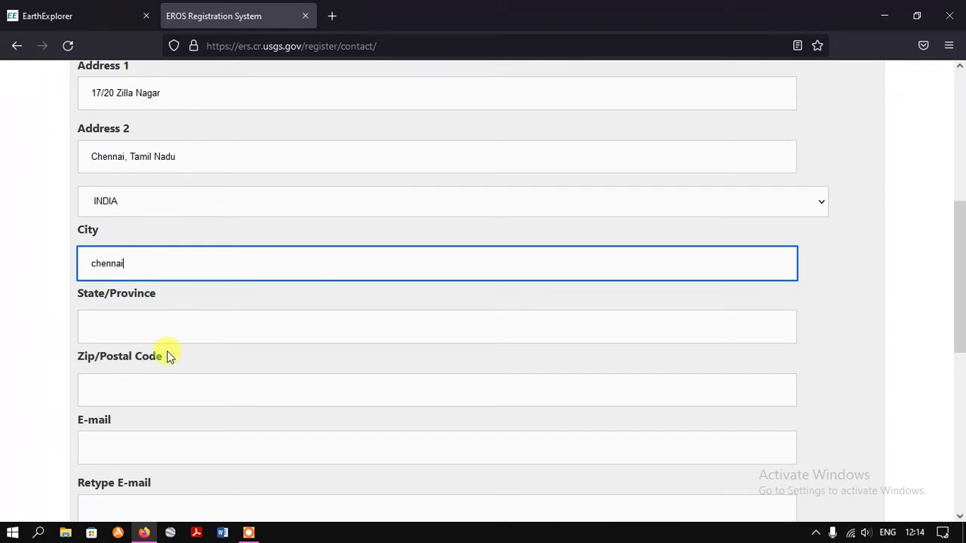
left_click(170, 327)
type("tami")
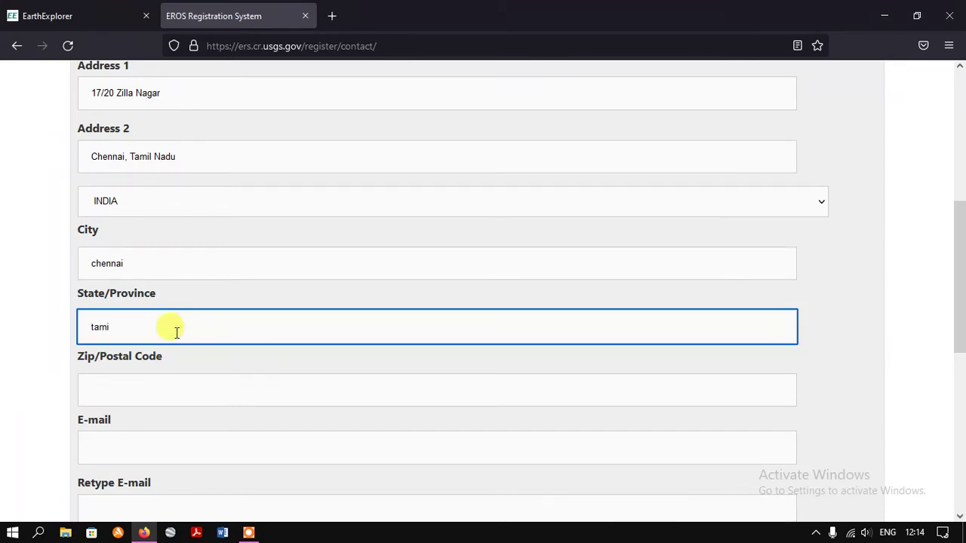
type("l nadu")
scroll(170, 326, "down", 1)
left_click(164, 322)
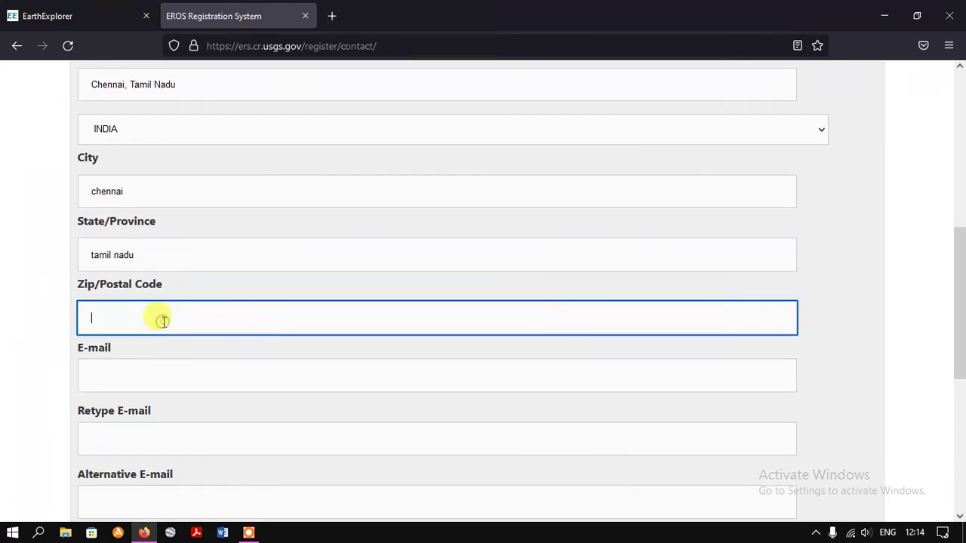
type("600001")
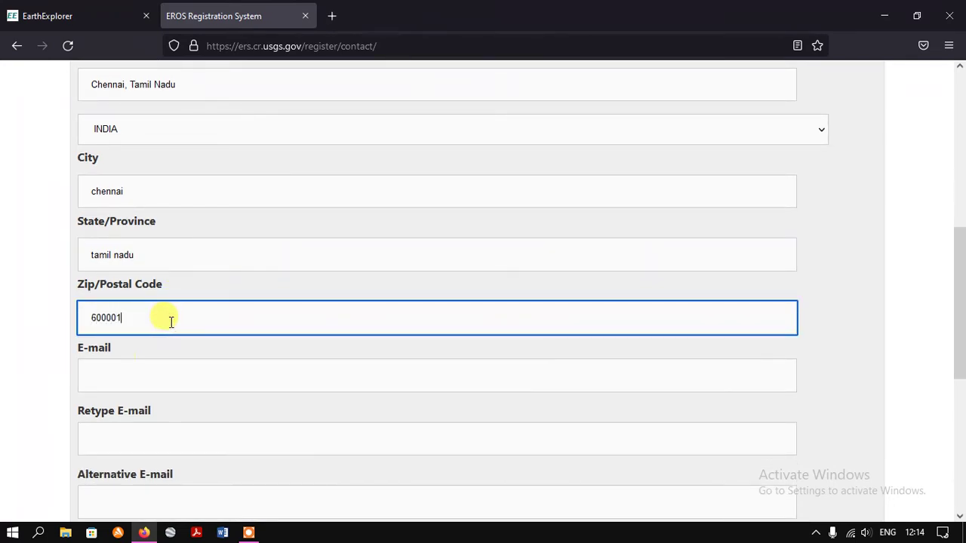
left_click(144, 369)
scroll(159, 343, "down", 1)
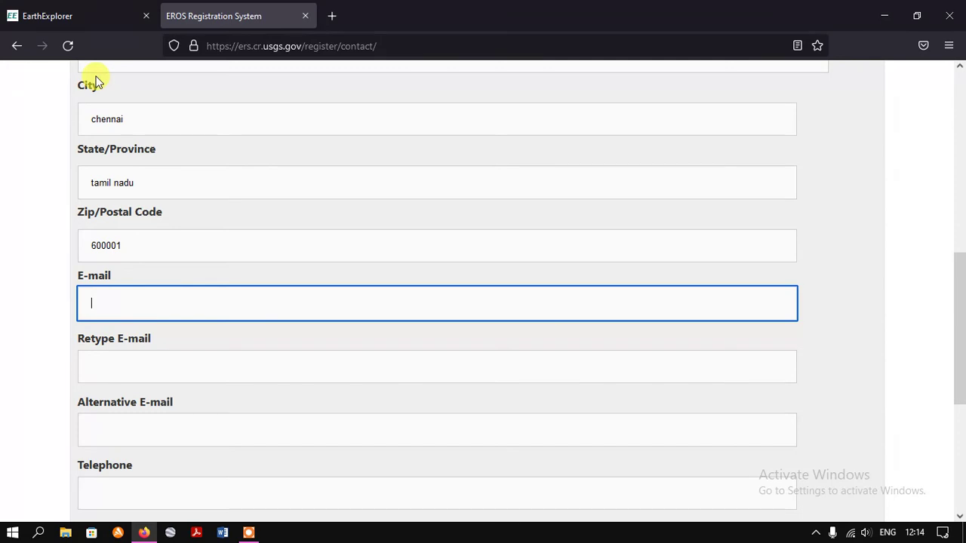
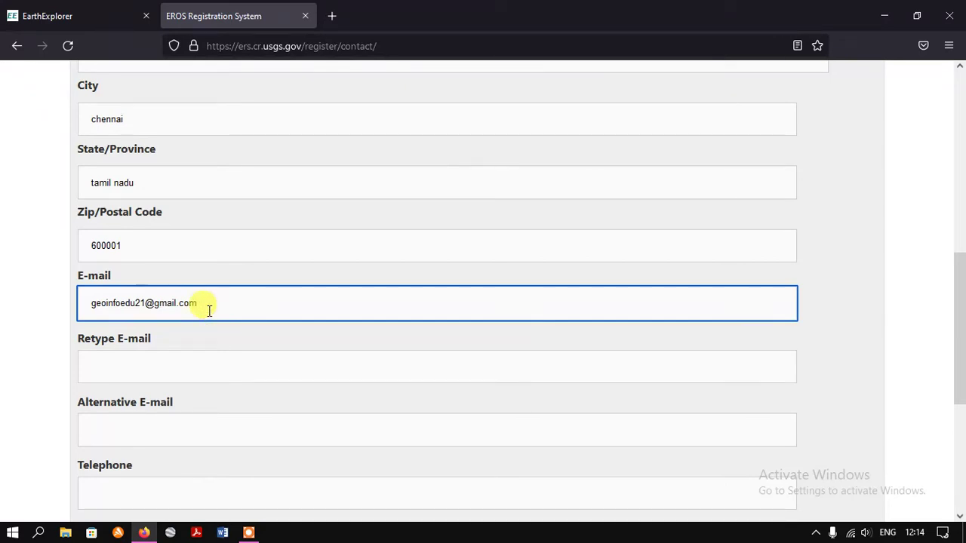
Enter the user's e-mail, repeat it in the confirmation field, and add an alternative e-mail
left_click_drag(227, 306, 65, 298)
key("ctrl+c")
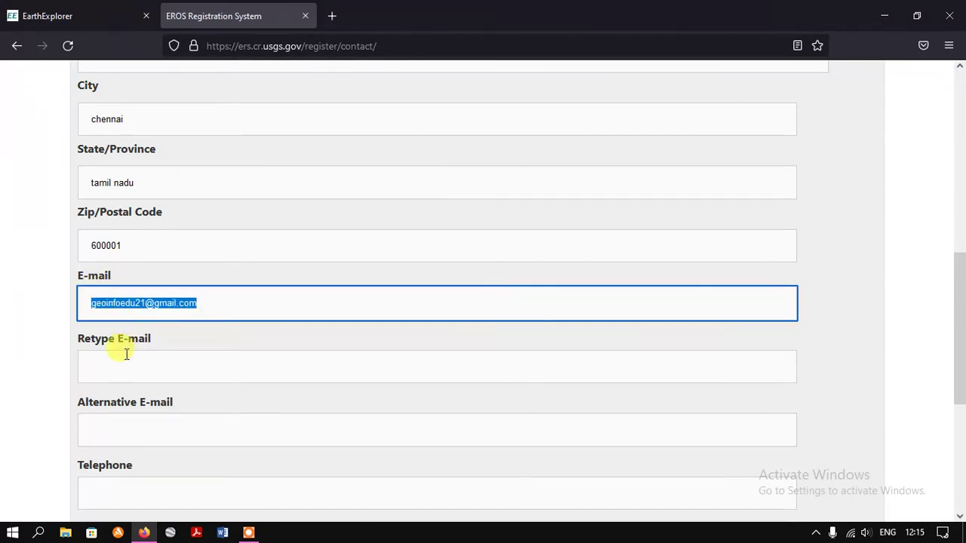
left_click(123, 367)
key("ctrl+v")
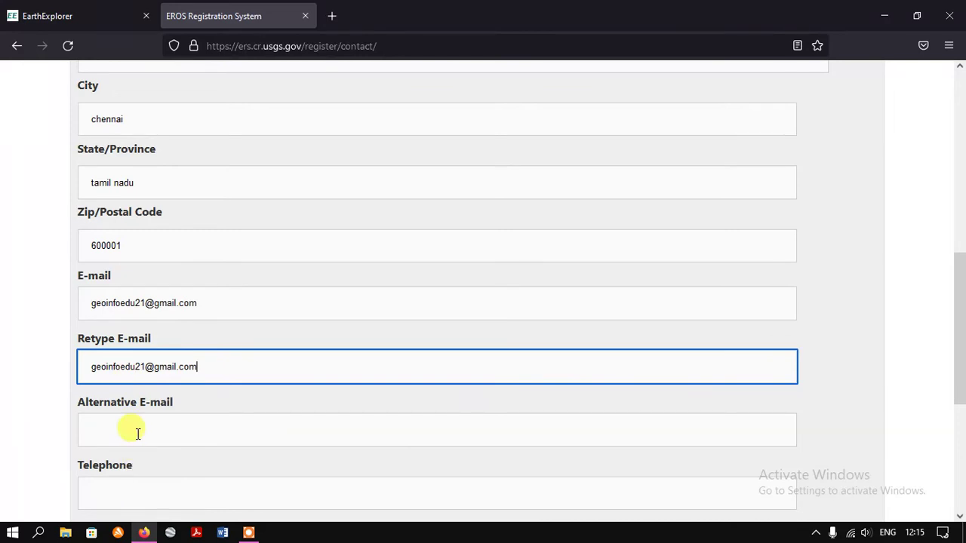
left_click(134, 428)
scroll(151, 401, "down", 2)
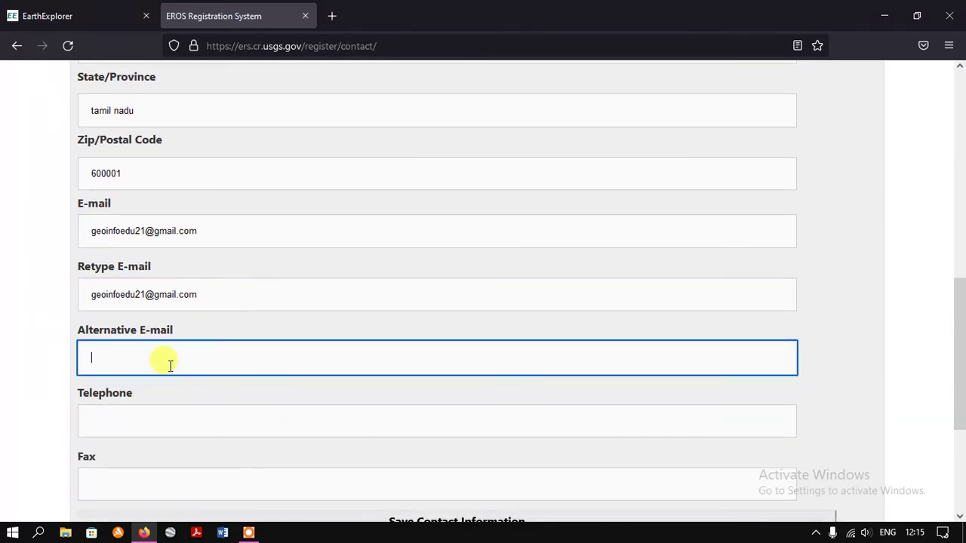
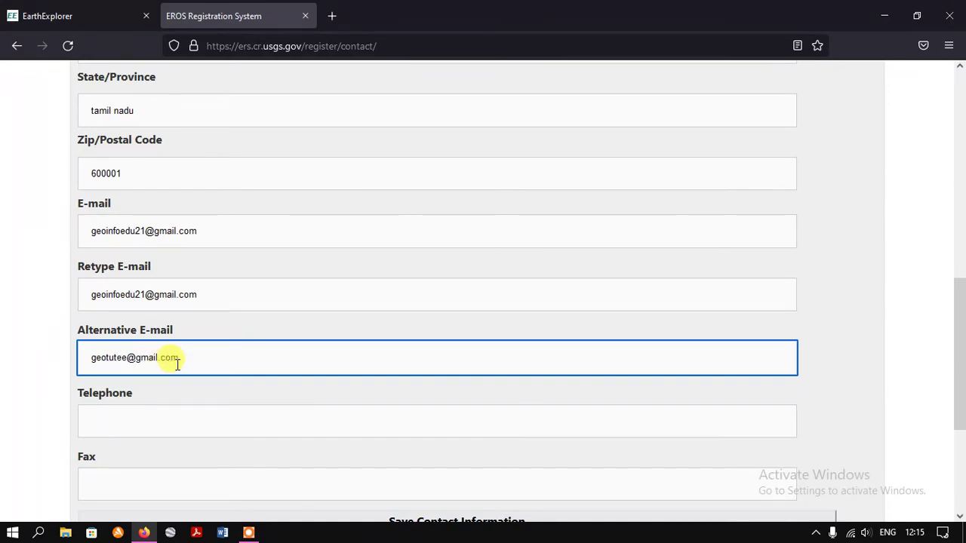
Enter the user's telephone number and set Fax to Nil
scroll(171, 321, "down", 2)
left_click(173, 270)
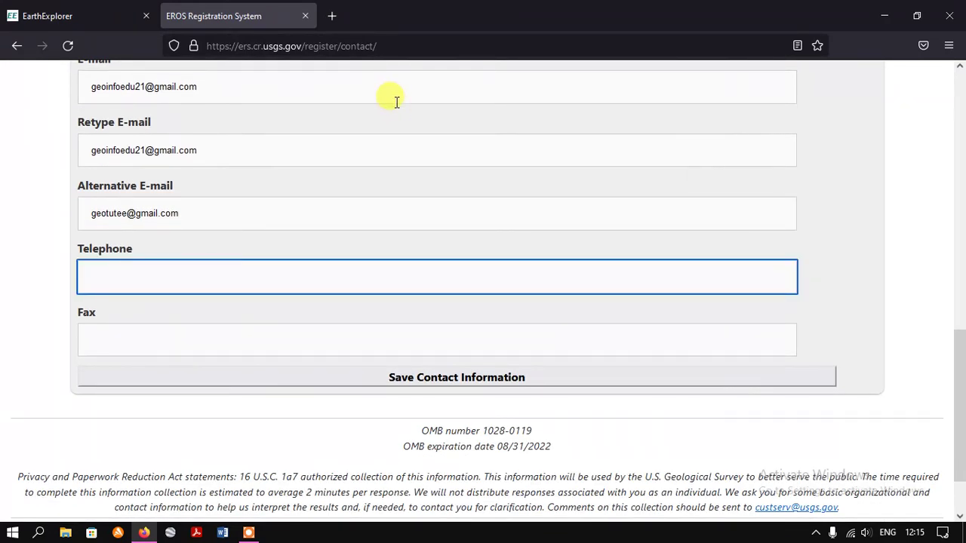
type("98765432")
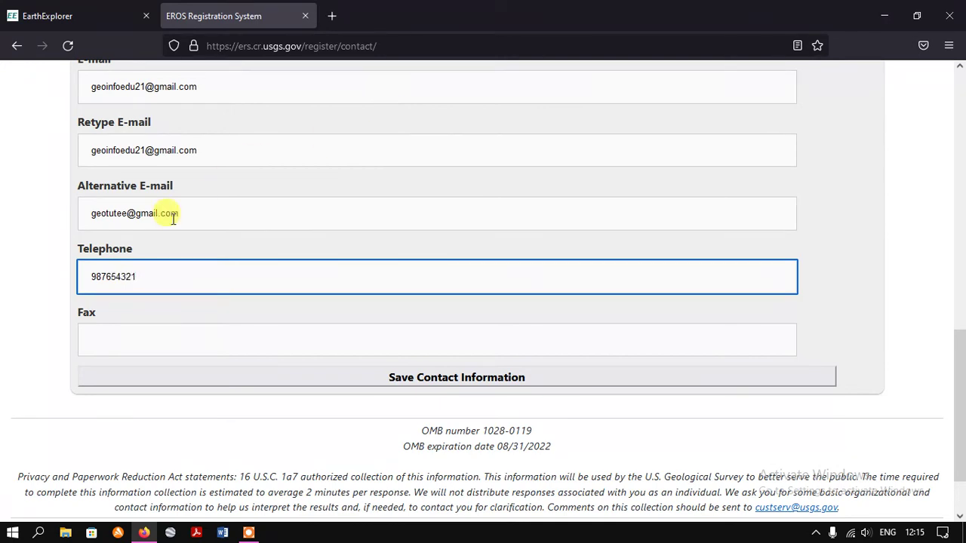
type("1")
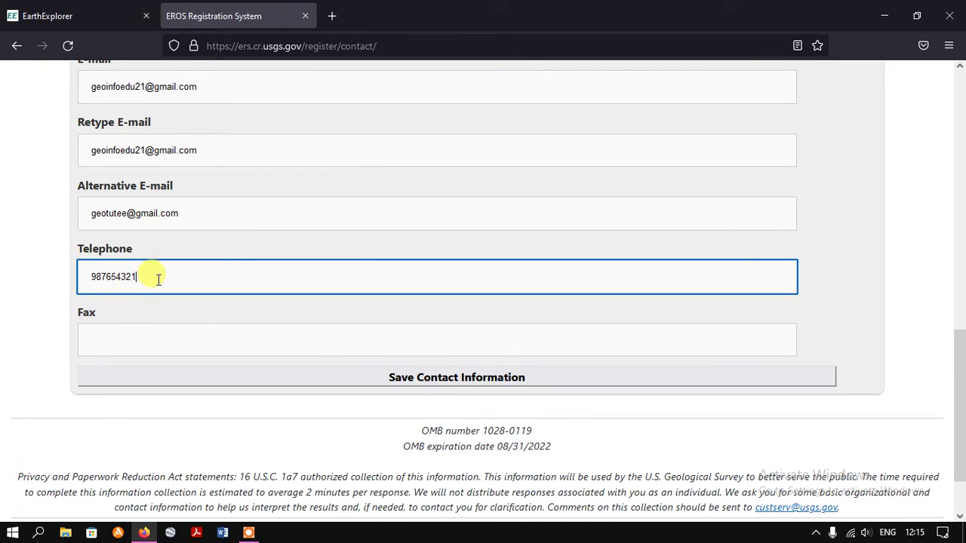
type("0")
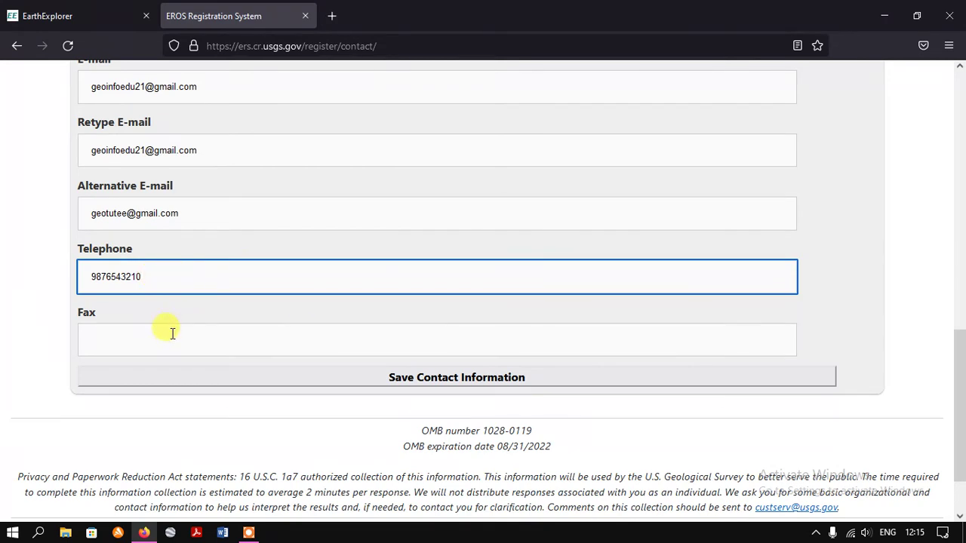
left_click(169, 333)
type("Nil")
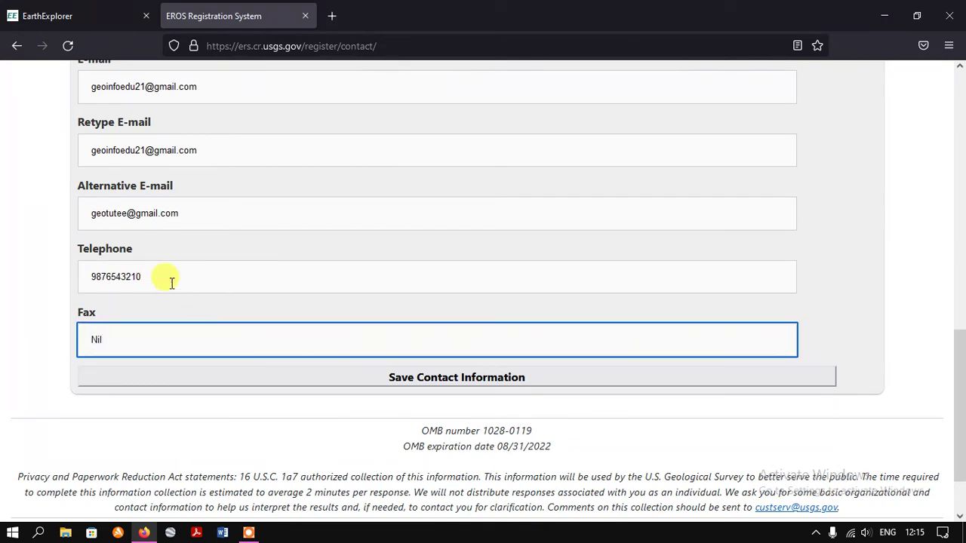
left_click_drag(163, 275, 89, 276)
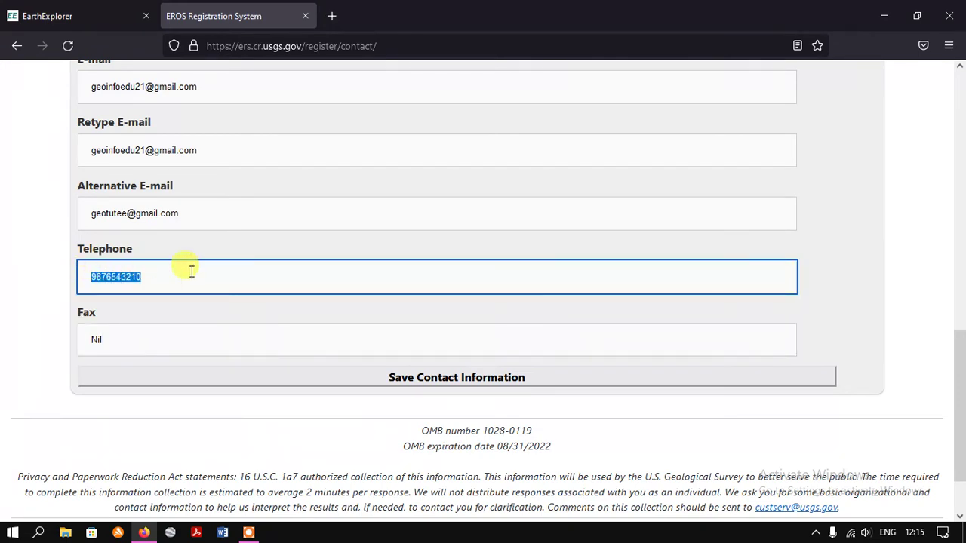
left_click(306, 427)
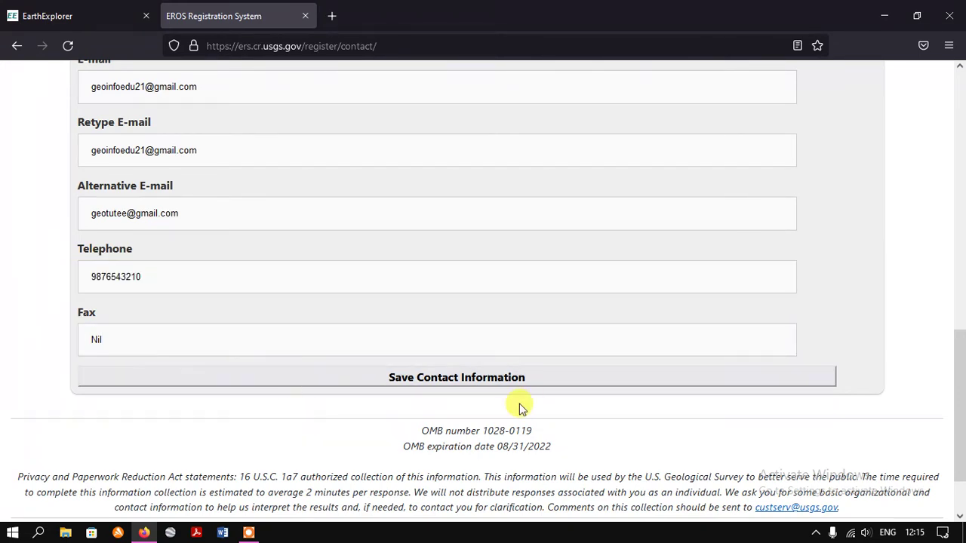
After the rejected save, delete the comma in Address 2 and save the contact information again
left_click(555, 383)
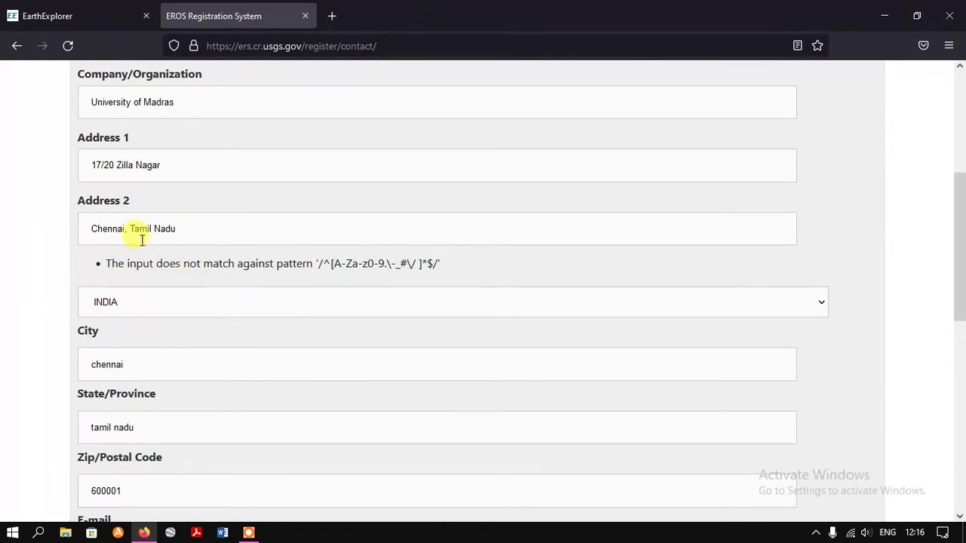
left_click(130, 231)
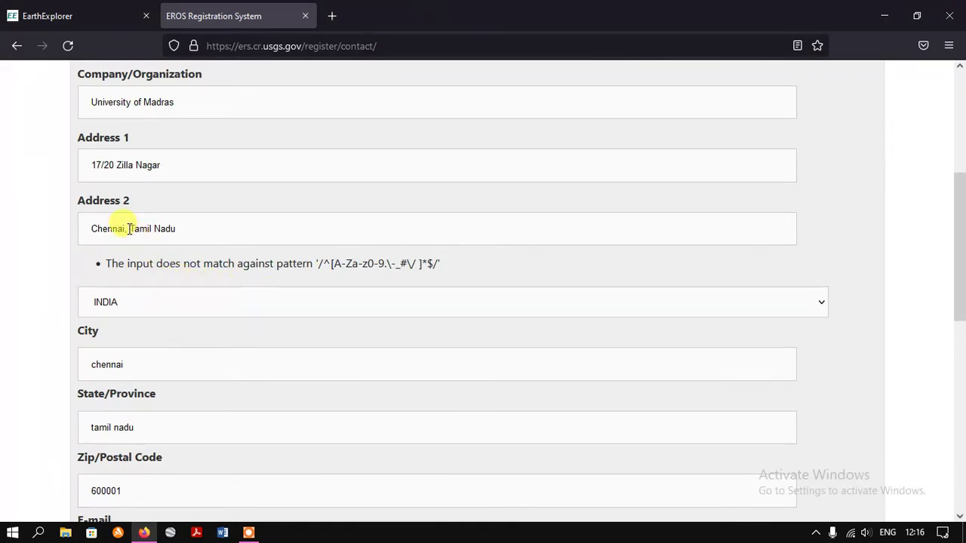
left_click(130, 228)
key("BackSpace")
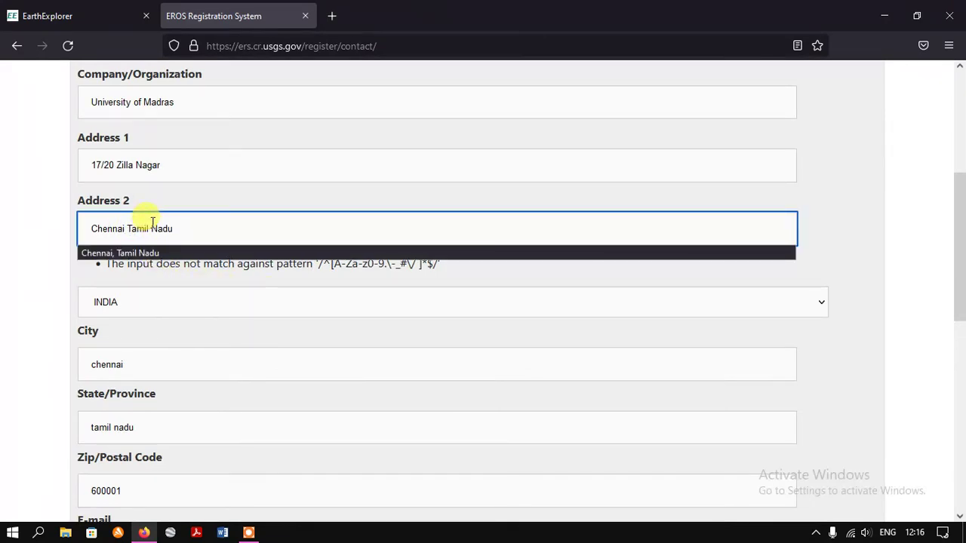
left_click(215, 227)
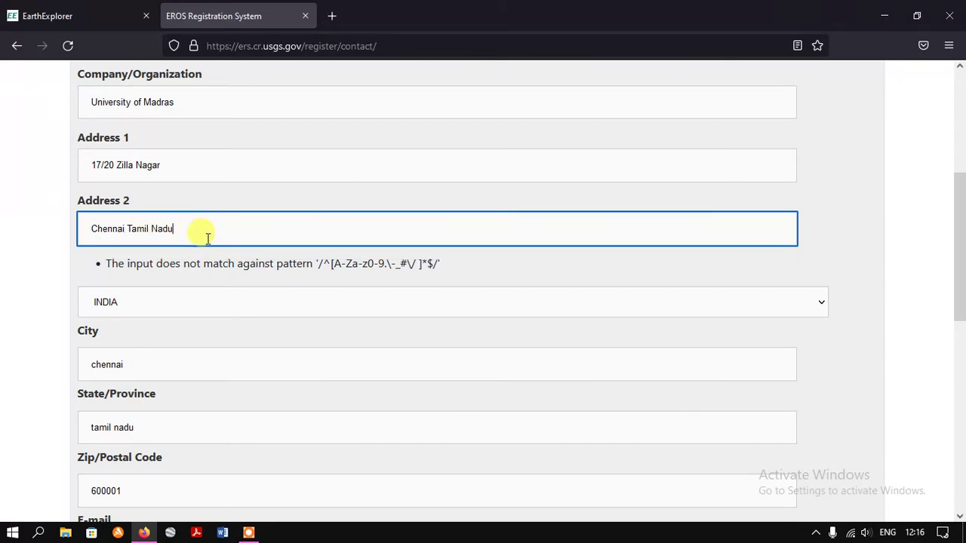
scroll(249, 280, "down", 6)
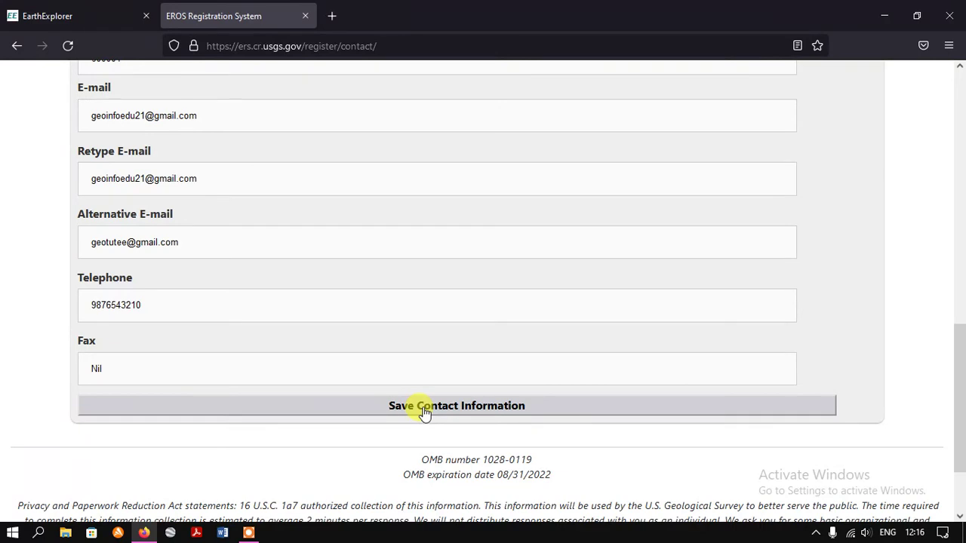
left_click(424, 411)
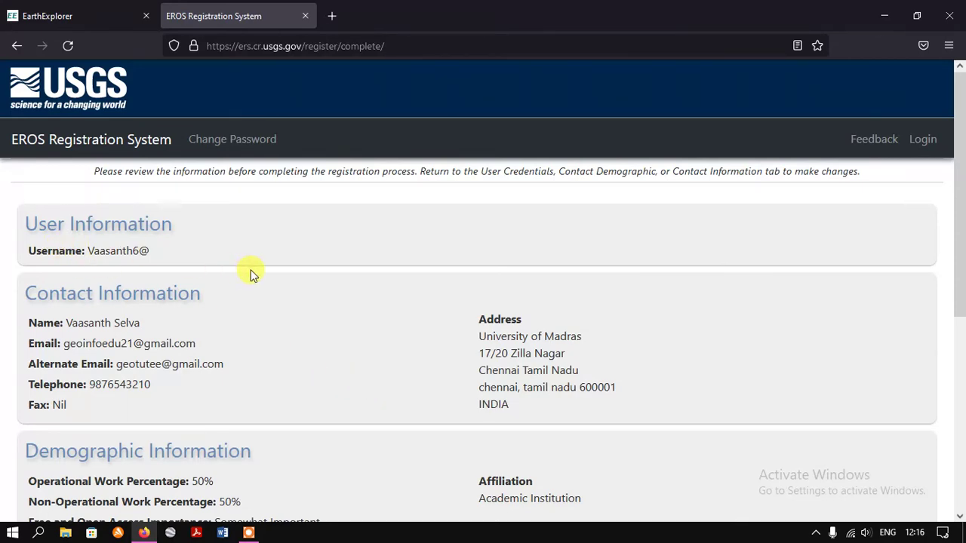
Look over the registration review page and submit the registration
scroll(341, 304, "down", 3)
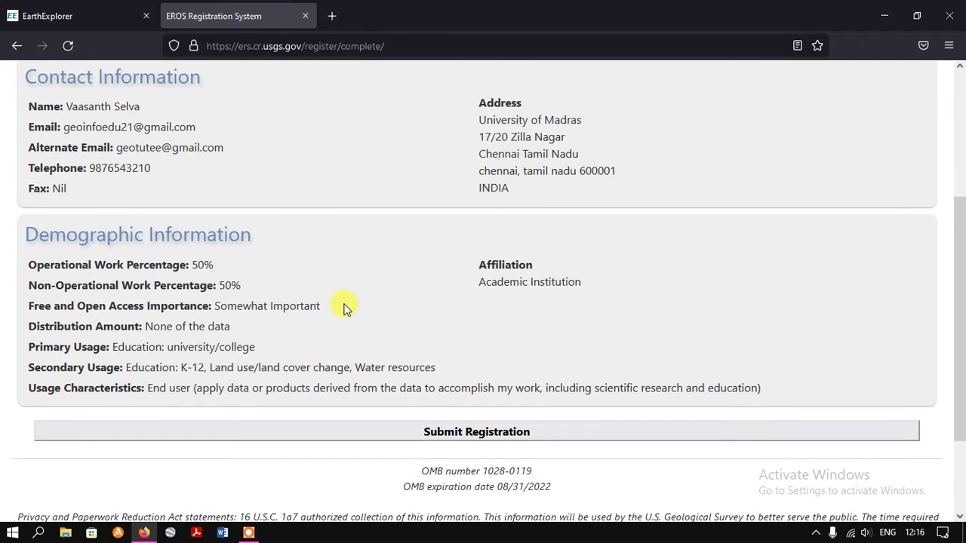
scroll(341, 306, "up", 3)
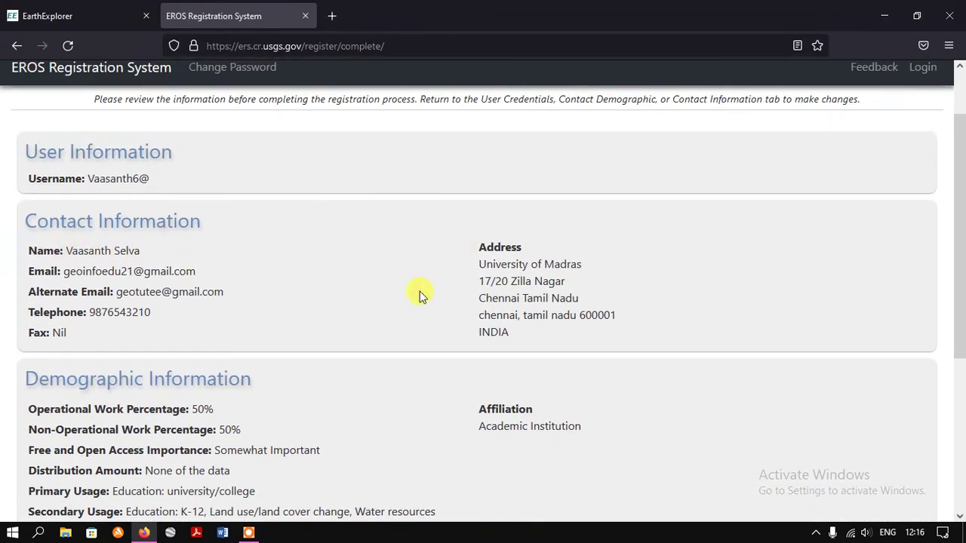
scroll(324, 294, "down", 3)
scroll(309, 305, "down", 2)
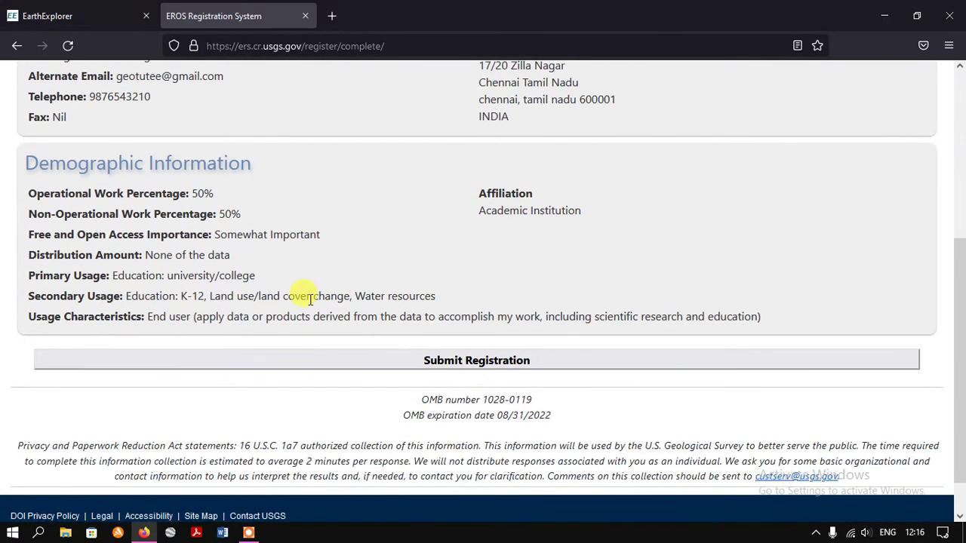
left_click(451, 366)
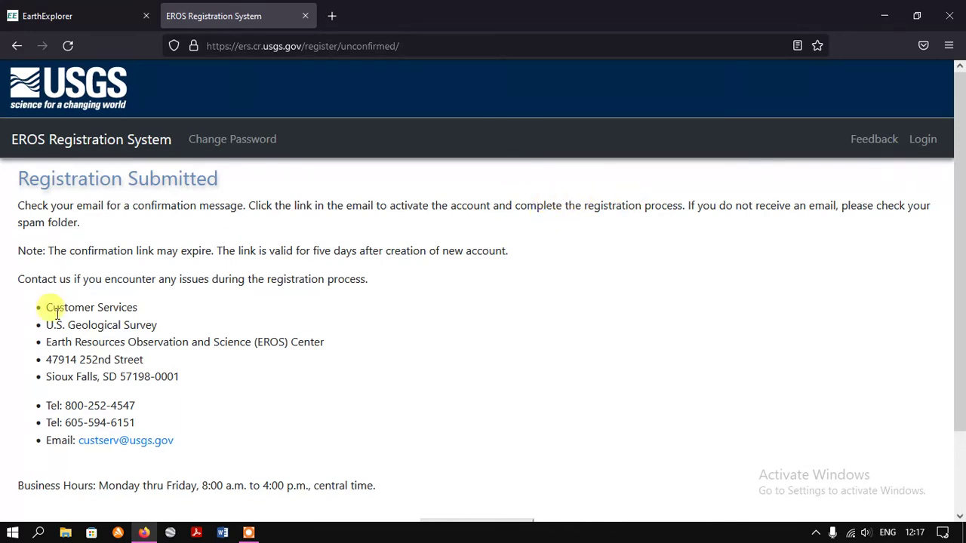
Highlight the spam-folder advice and five-day link validity note, then open a new tab
left_click_drag(16, 221, 79, 222)
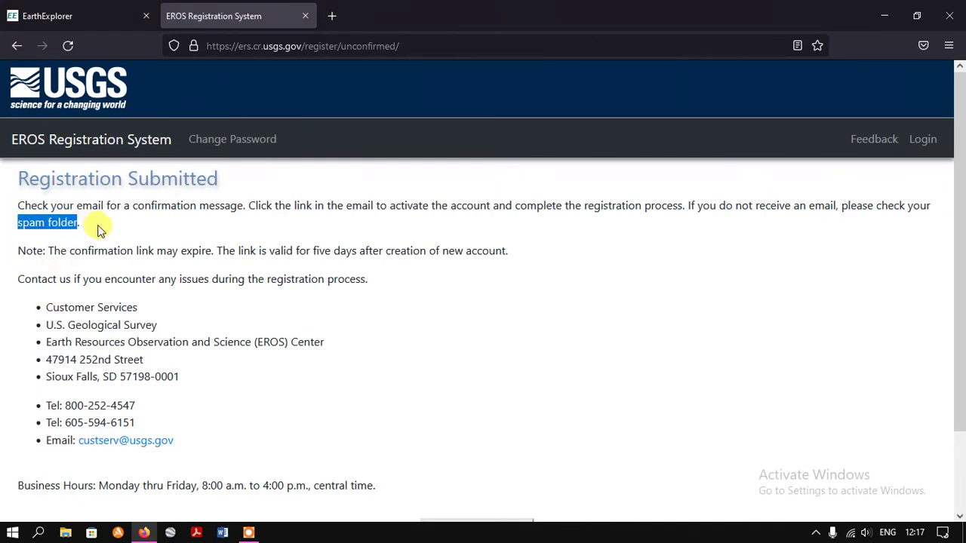
left_click(95, 224)
left_click_drag(46, 251, 202, 251)
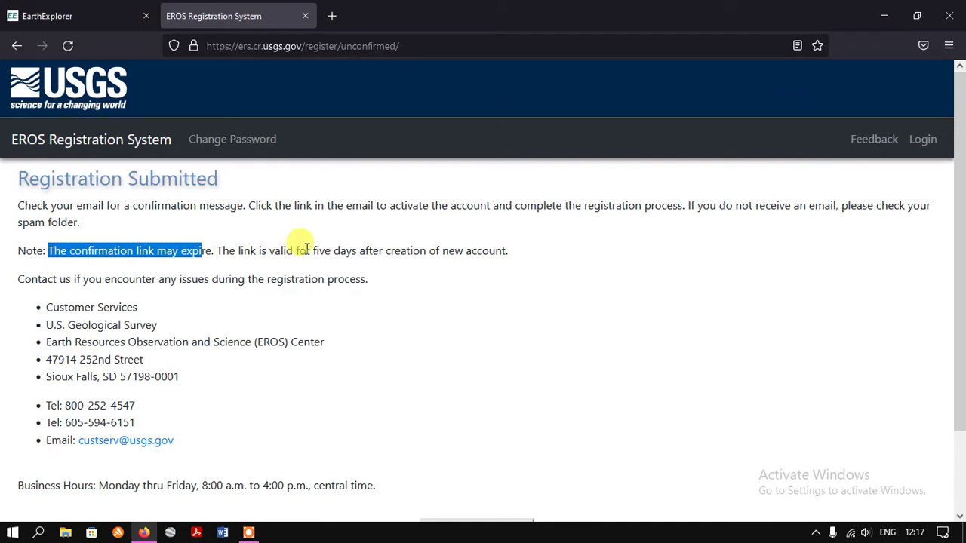
left_click_drag(312, 251, 443, 283)
left_click(442, 282)
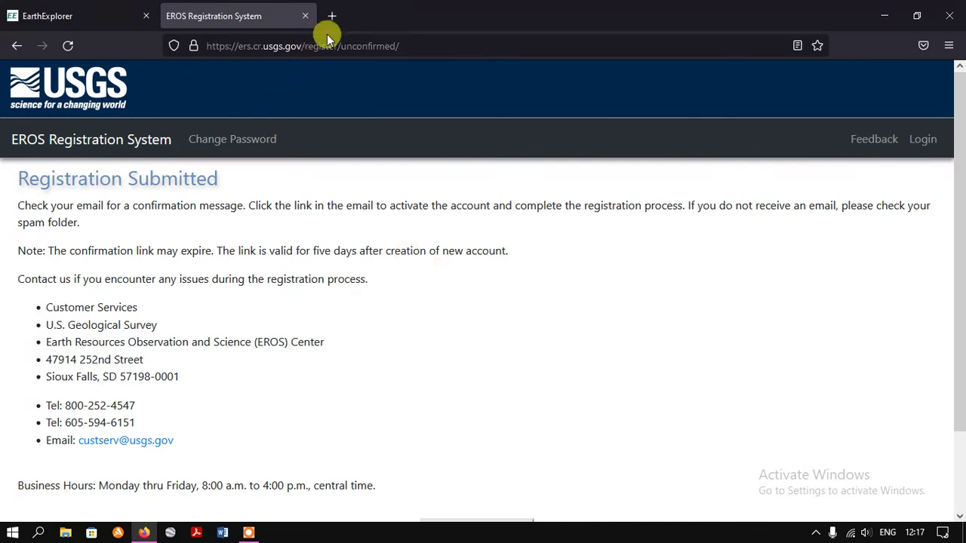
left_click(332, 16)
Go to gmail.cm and open the USGS Registration Confirmation email
left_click(289, 45)
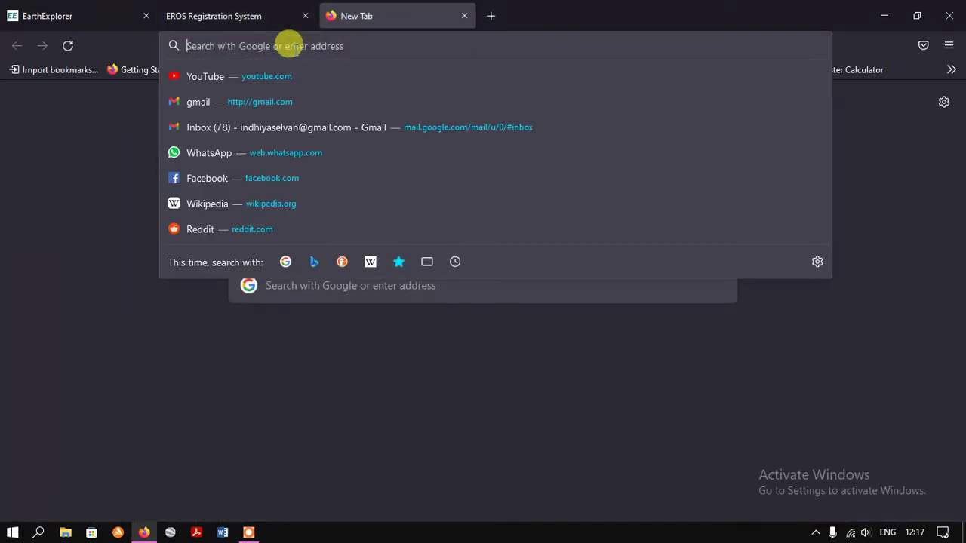
type("gmai")
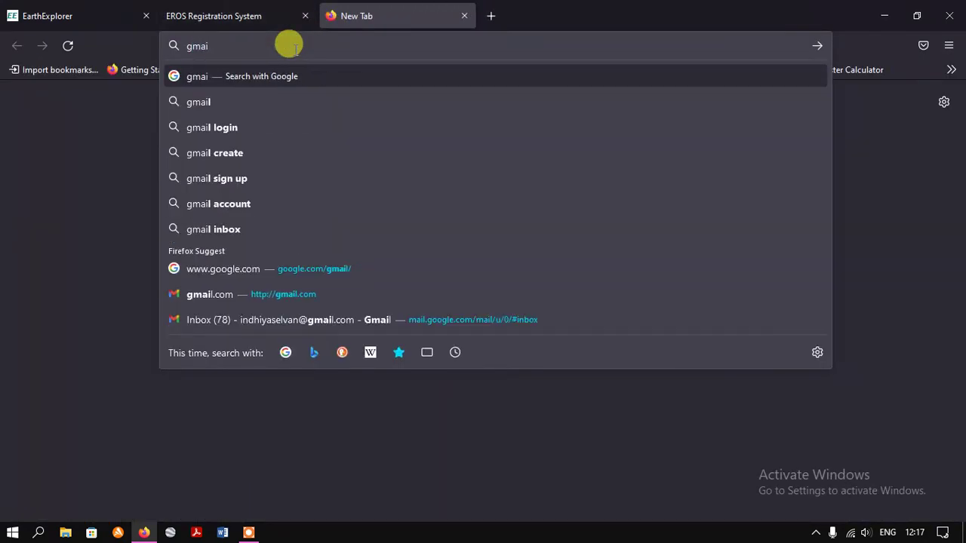
type("l.cm")
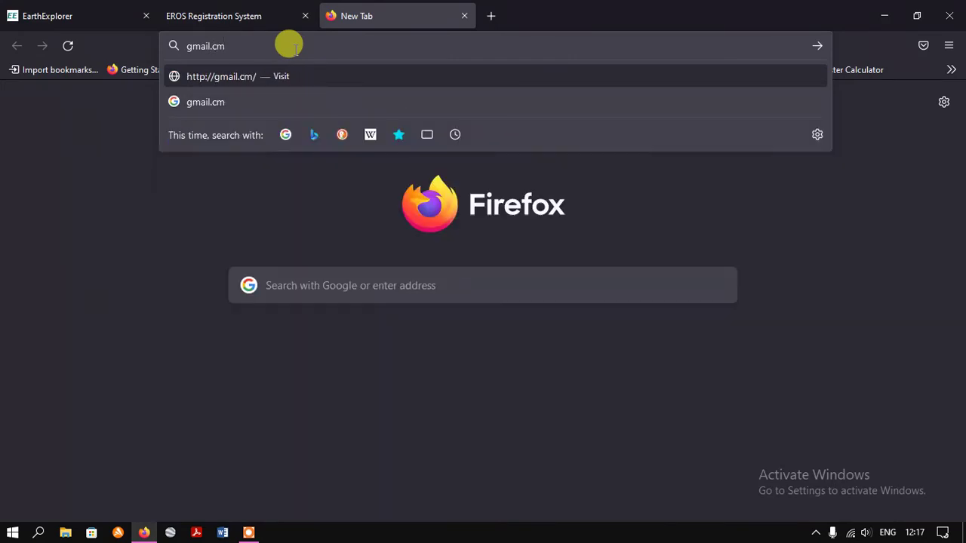
key("Return")
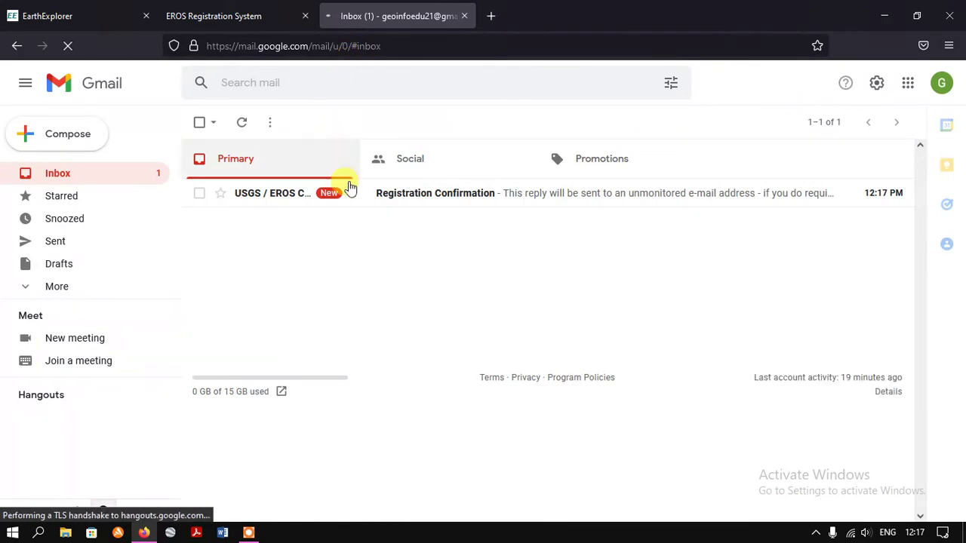
left_click(438, 200)
scroll(436, 197, "down", 2)
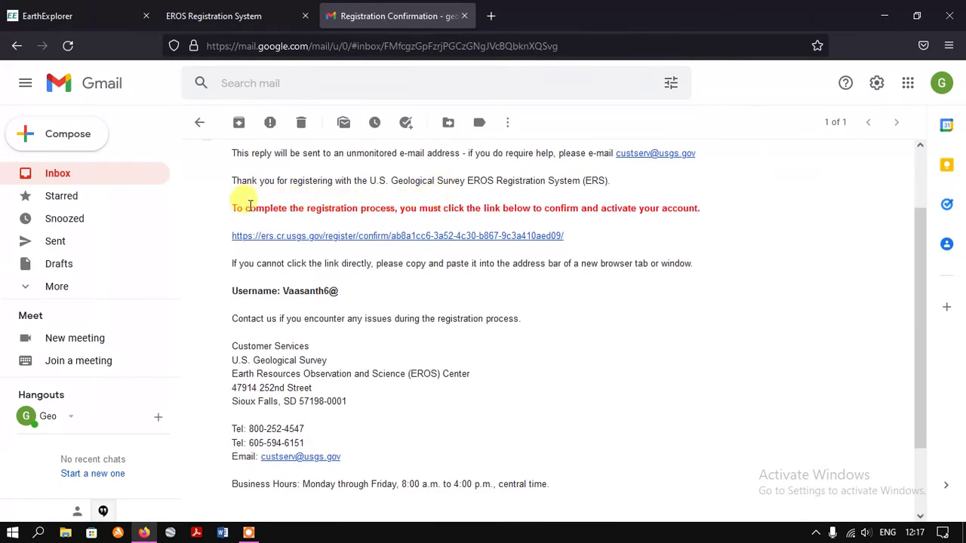
scroll(354, 204, "up", 2)
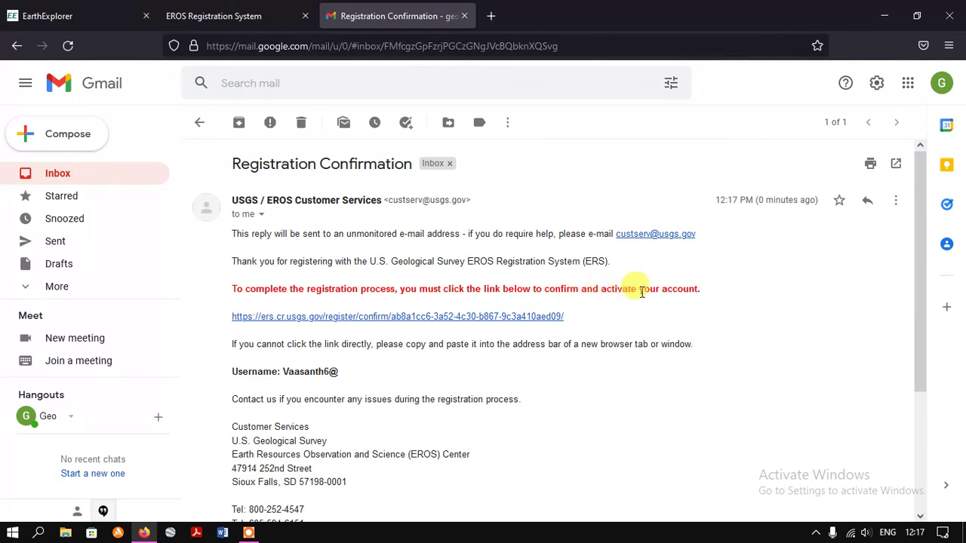
Follow the activation link, confirm the account with its password, and sign in to the profile
left_click(443, 316)
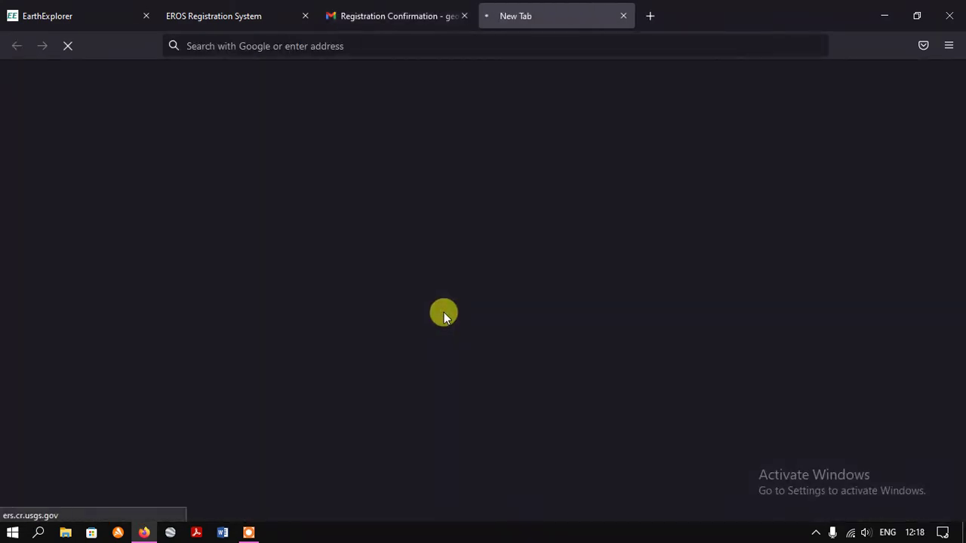
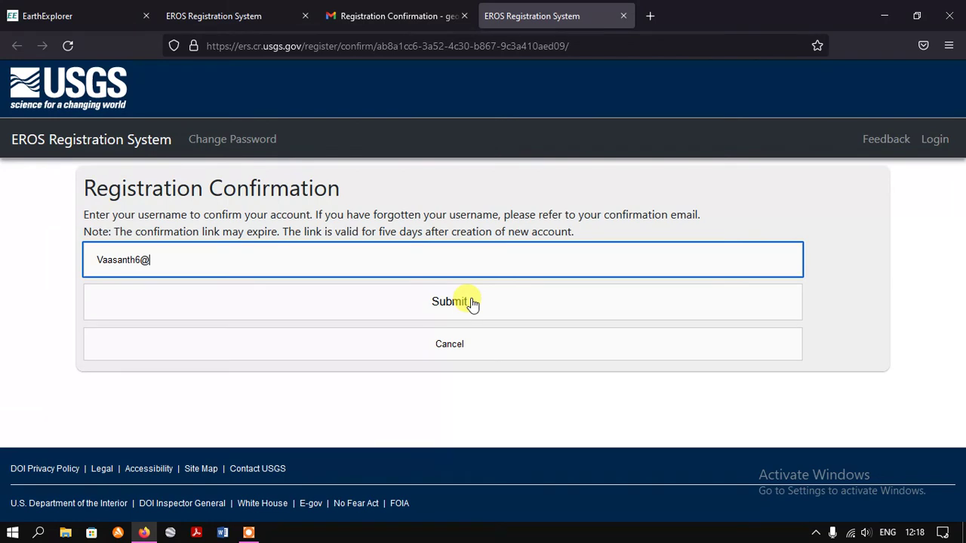
left_click(473, 303)
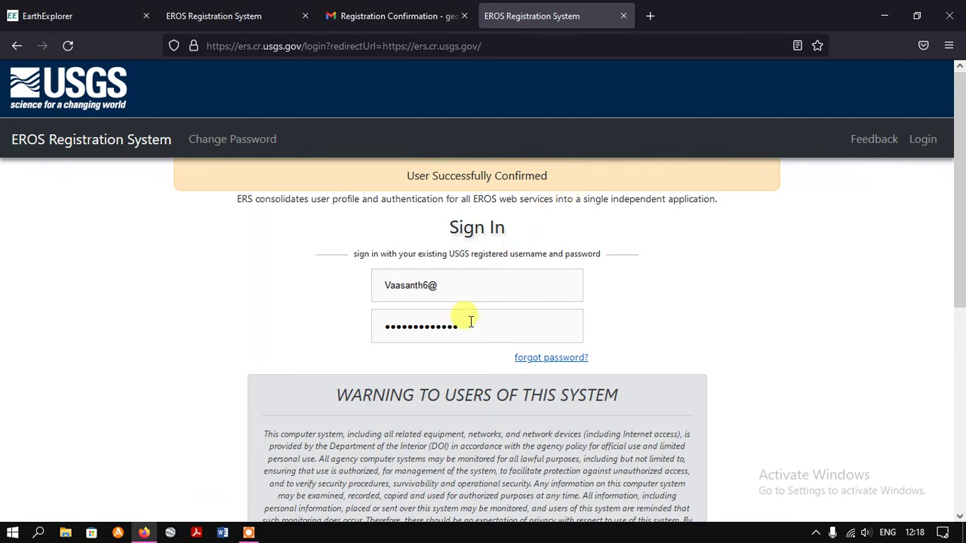
scroll(543, 302, "down", 4)
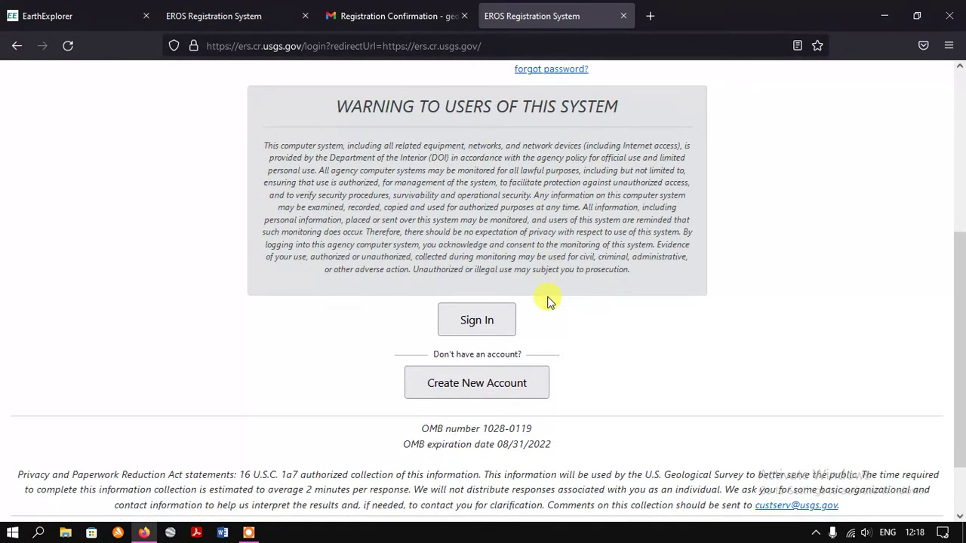
scroll(549, 302, "up", 2)
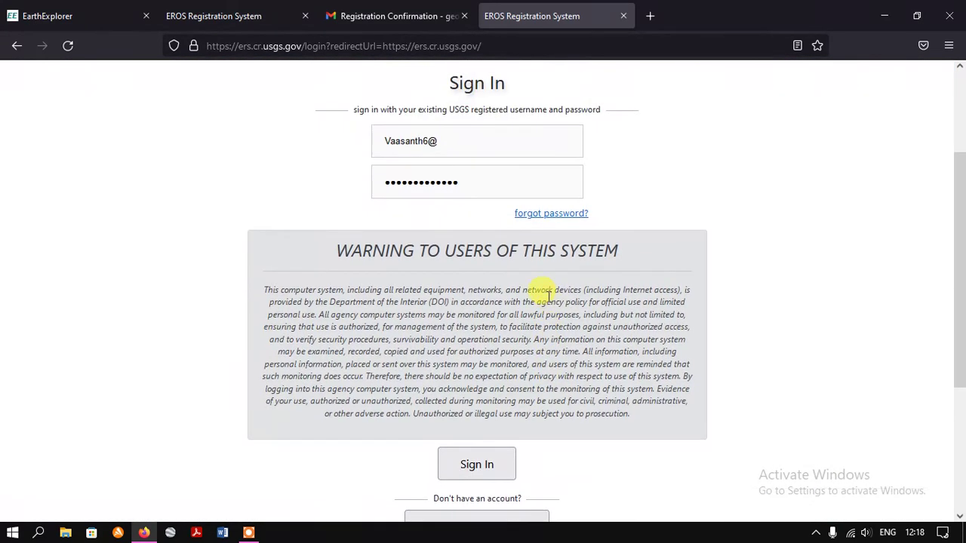
left_click(482, 462)
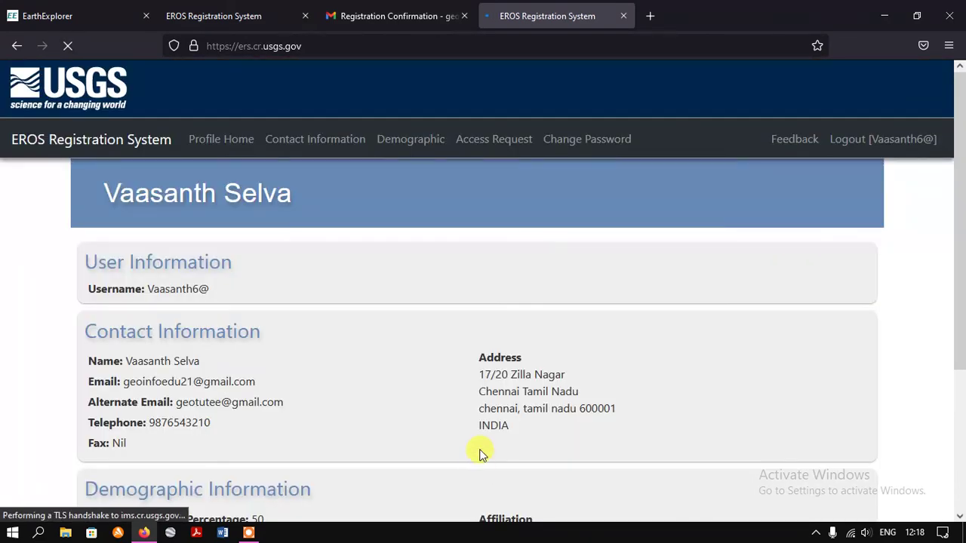
scroll(494, 313, "down", 3)
scroll(496, 308, "up", 3)
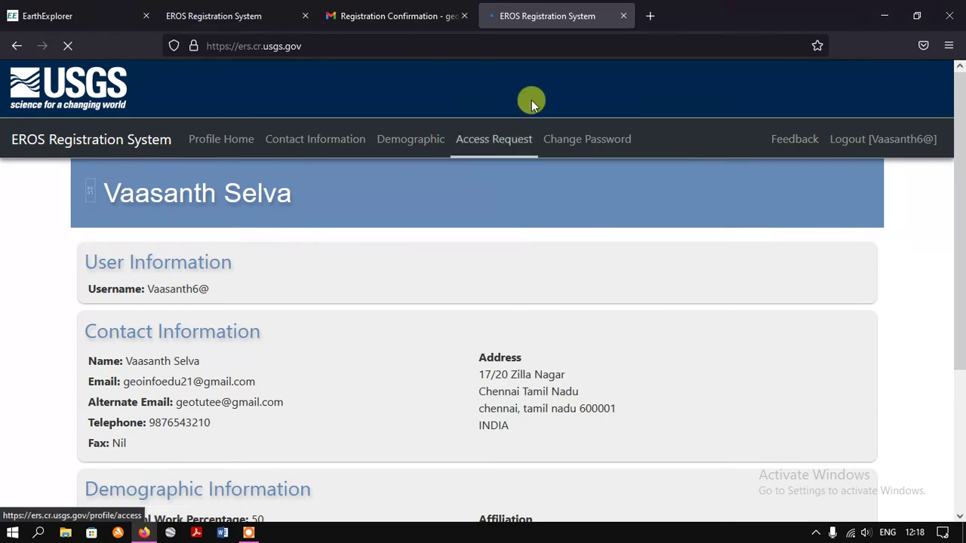
Search Google for 'earthexplorer' in a new tab and pick the EarthExplorer result
left_click(649, 15)
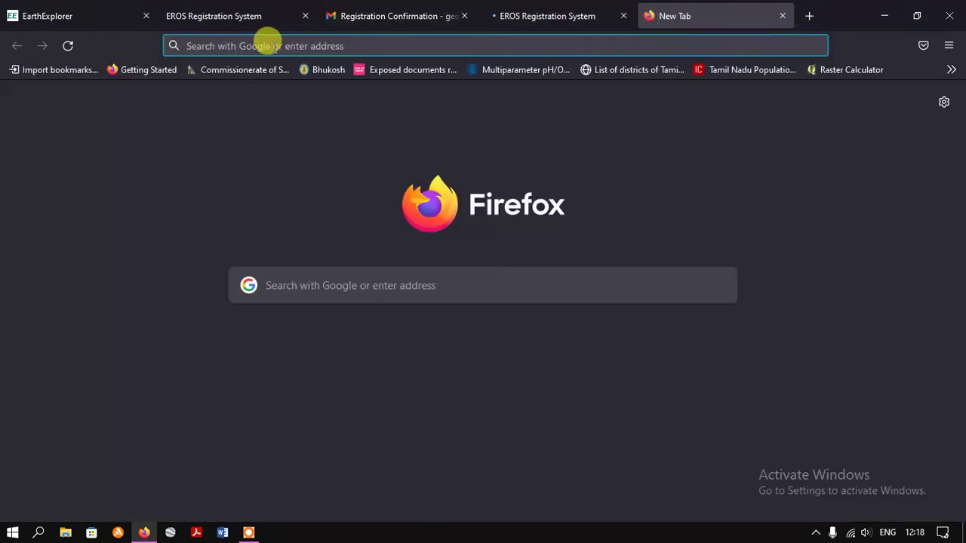
left_click(264, 44)
type("e")
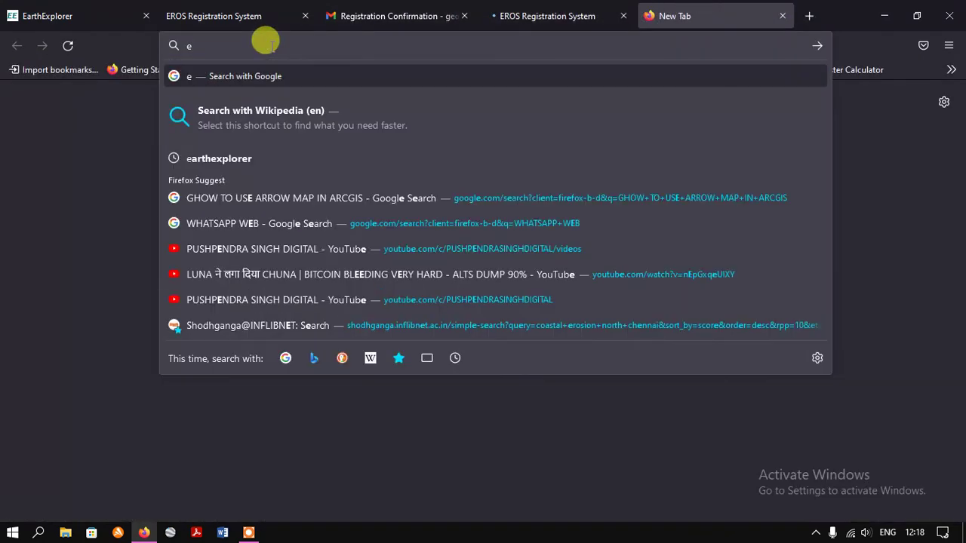
type("arthexplorer")
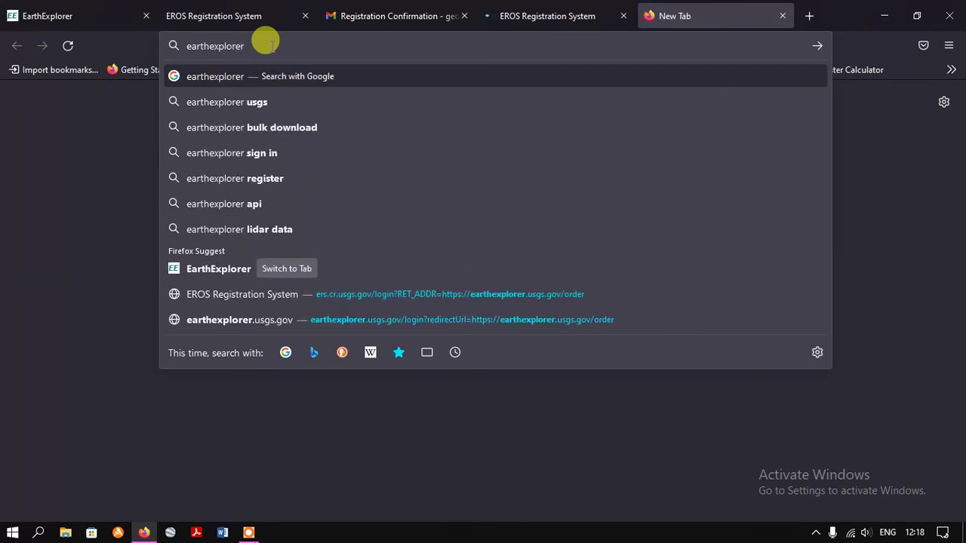
key("Return")
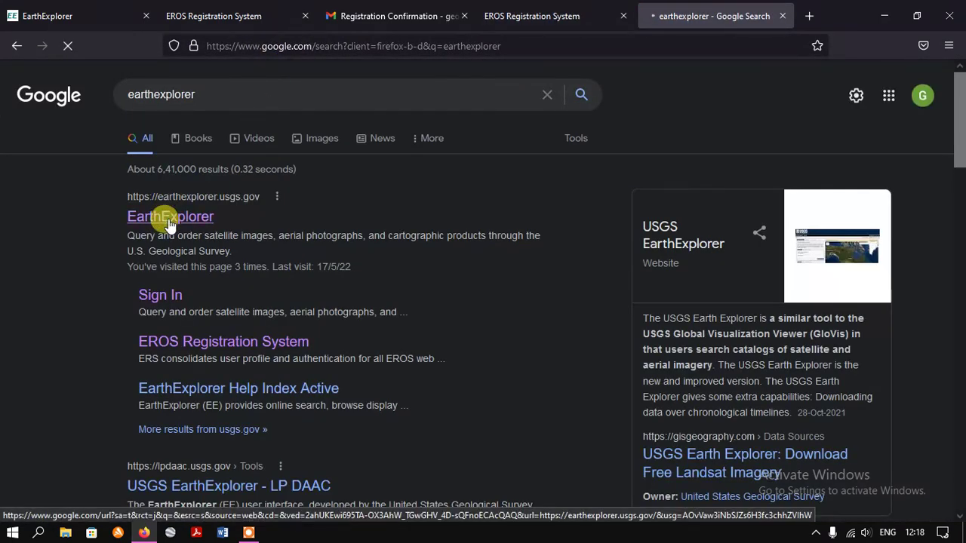
left_click(248, 204)
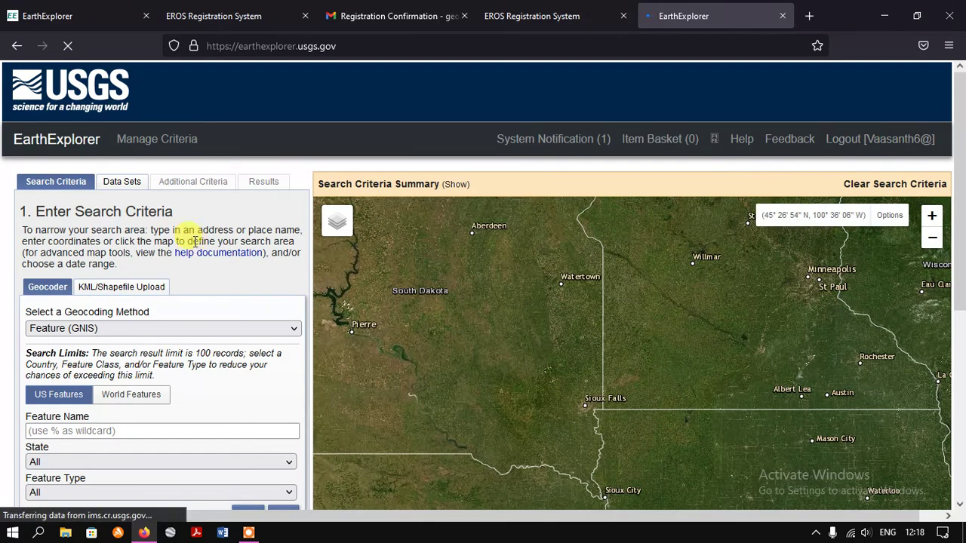
Zoom the map to New York and drop a search point there
scroll(194, 242, "down", 2)
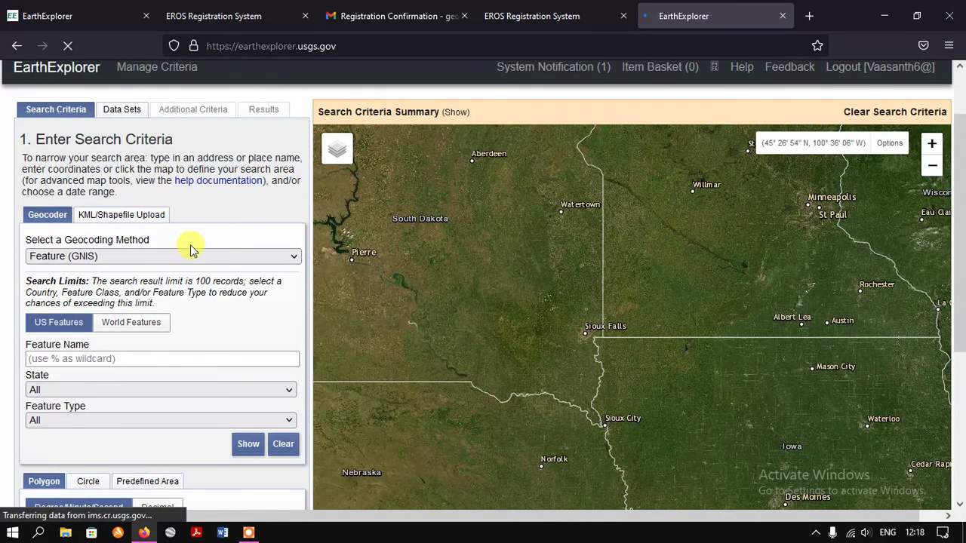
scroll(476, 311, "down", 1)
scroll(476, 311, "down", 3)
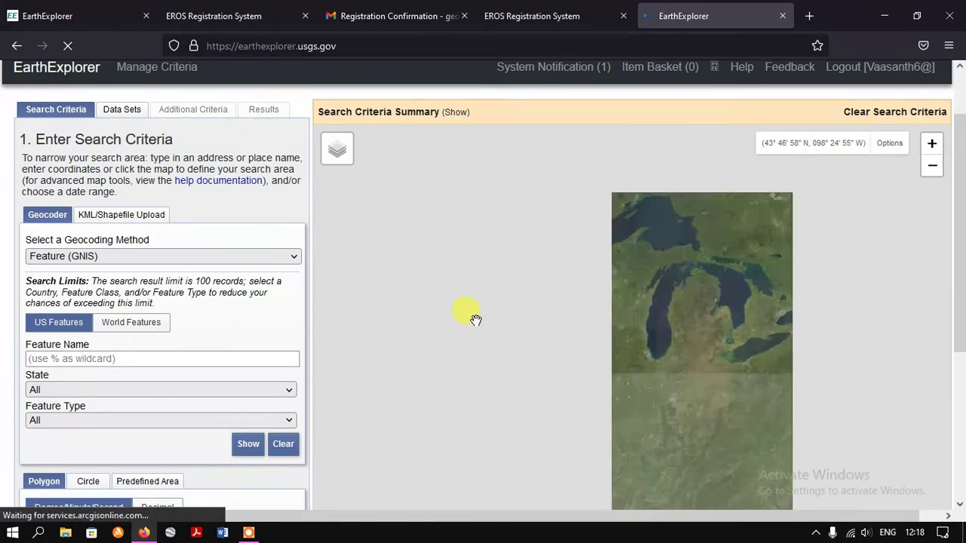
scroll(576, 338, "up", 4)
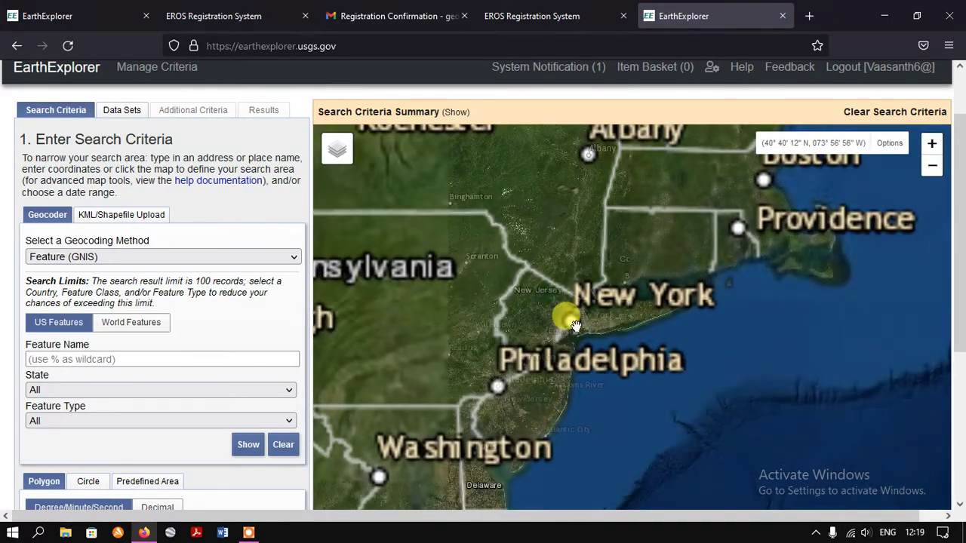
left_click(574, 314)
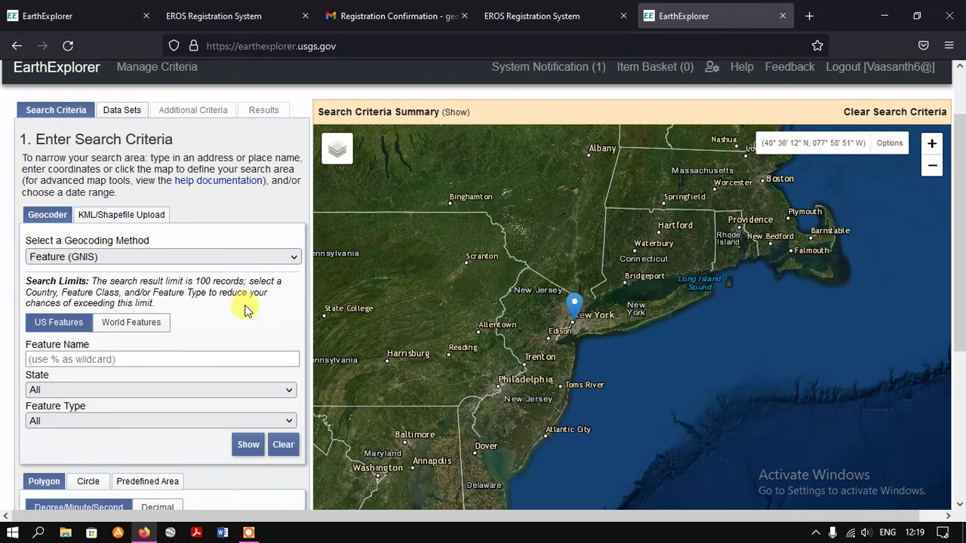
Select the SRTM Void Filled data set under Digital Elevation > SRTM and show results
left_click(123, 111)
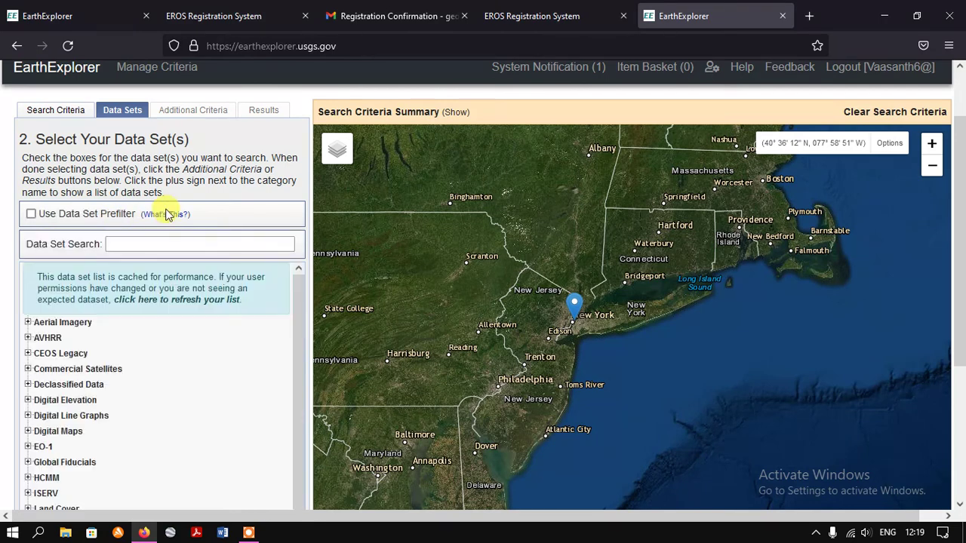
scroll(76, 404, "down", 1)
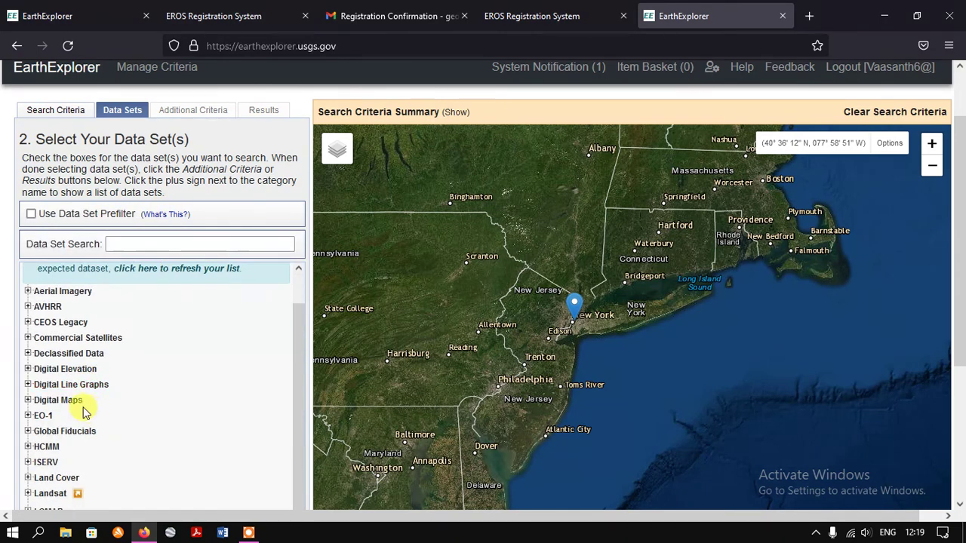
left_click(28, 369)
scroll(95, 378, "down", 4)
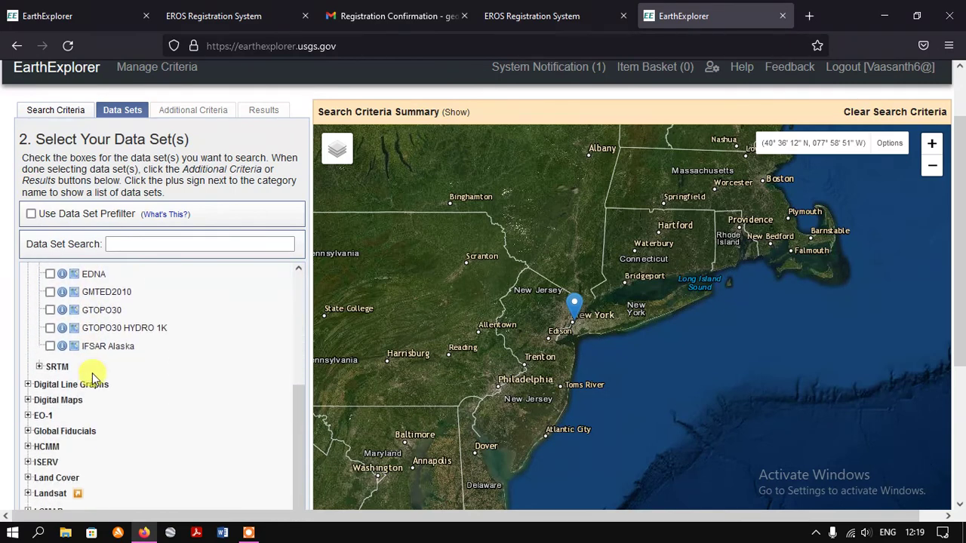
left_click(39, 367)
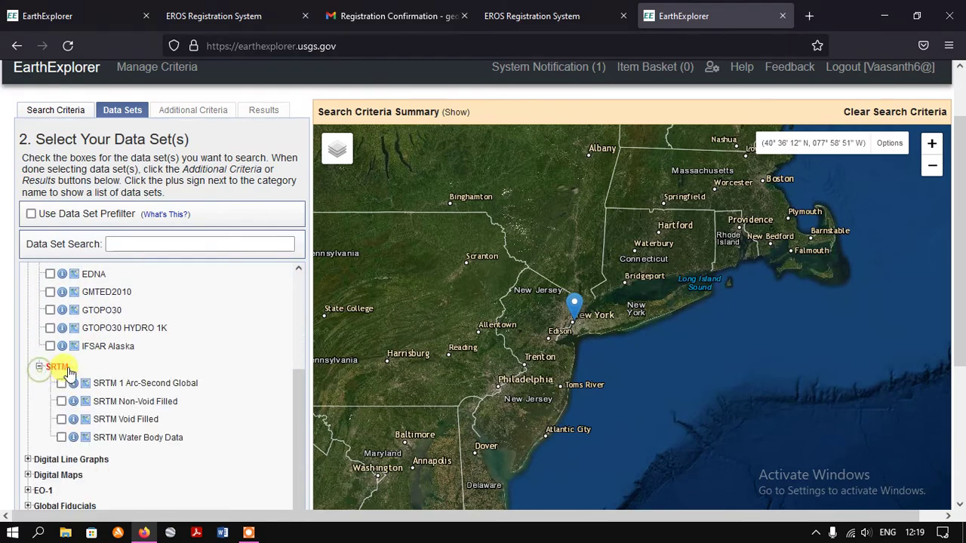
scroll(73, 370, "down", 2)
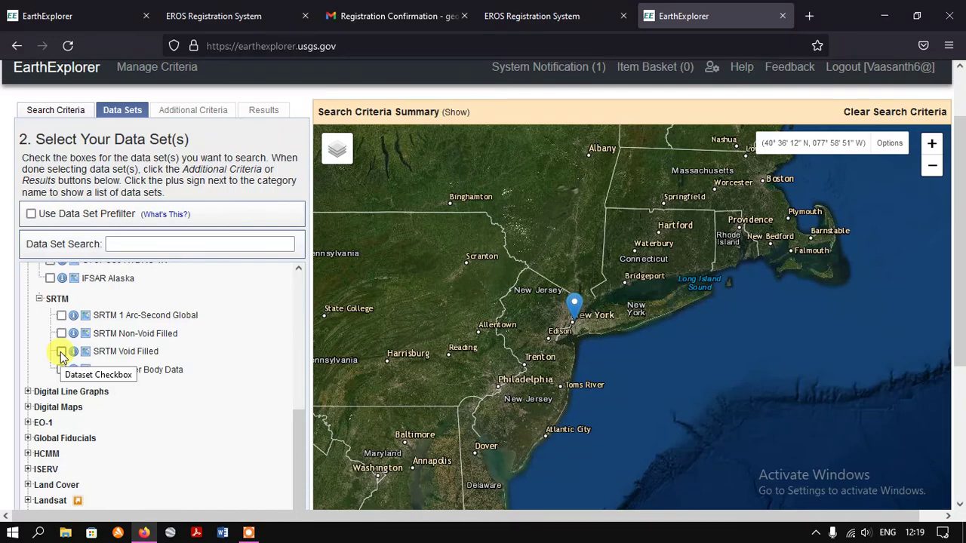
left_click(61, 352)
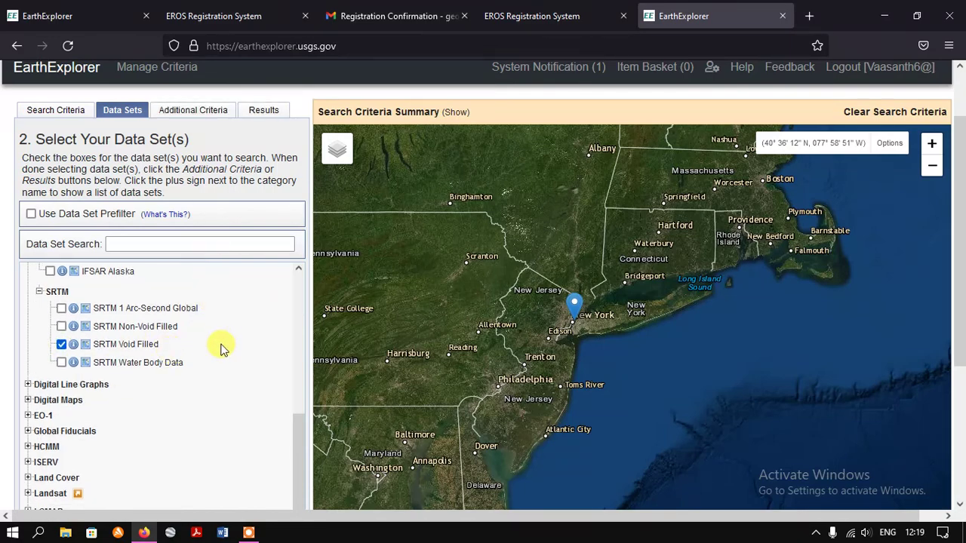
scroll(222, 346, "down", 5)
left_click(281, 416)
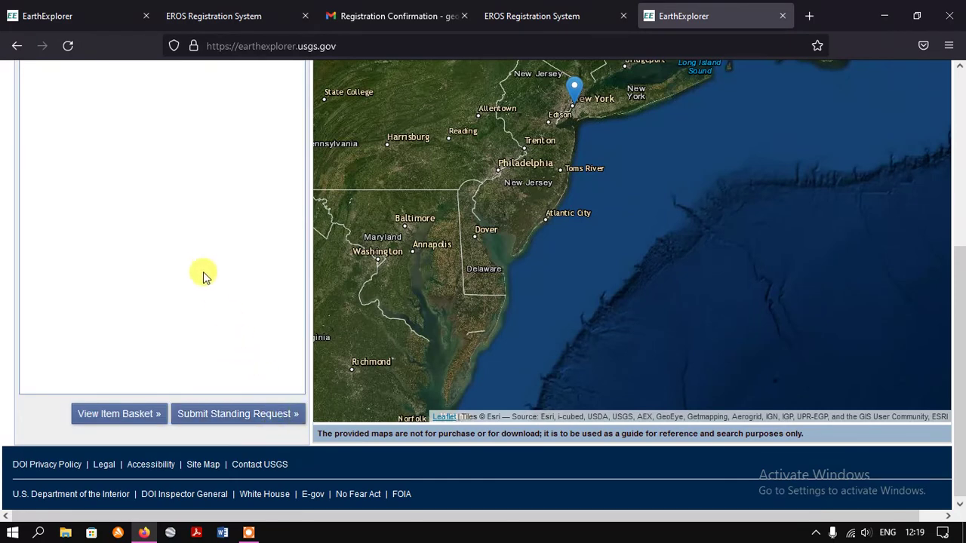
Overlay the first tile's preview, download its GeoTIFF 1 Arc-second file, and allow pop-ups for earthexplorer.usgs.gov
scroll(202, 276, "up", 4)
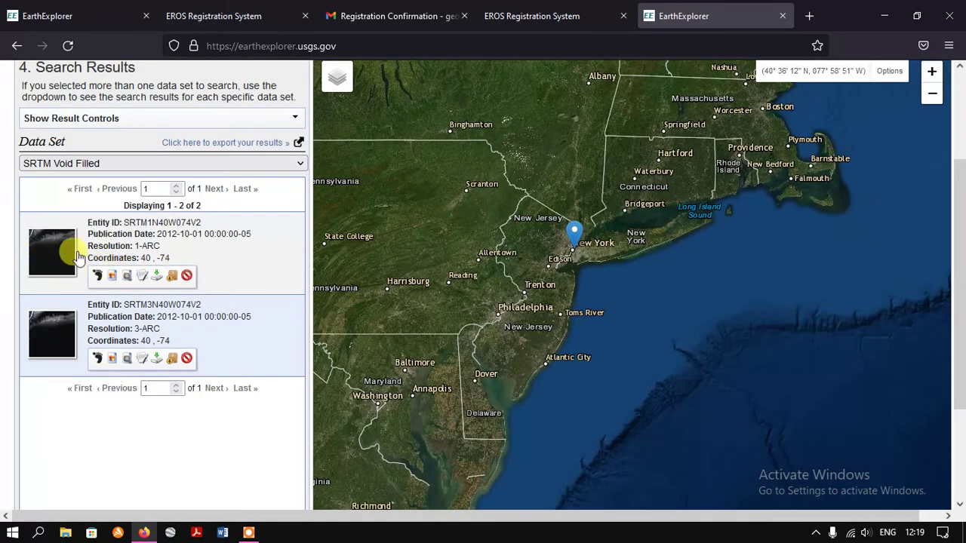
left_click(111, 276)
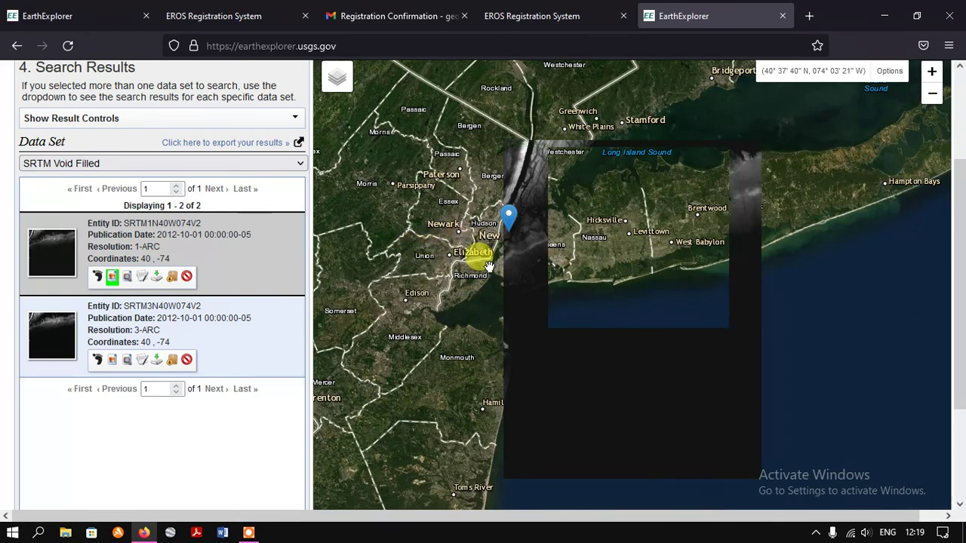
left_click(155, 277)
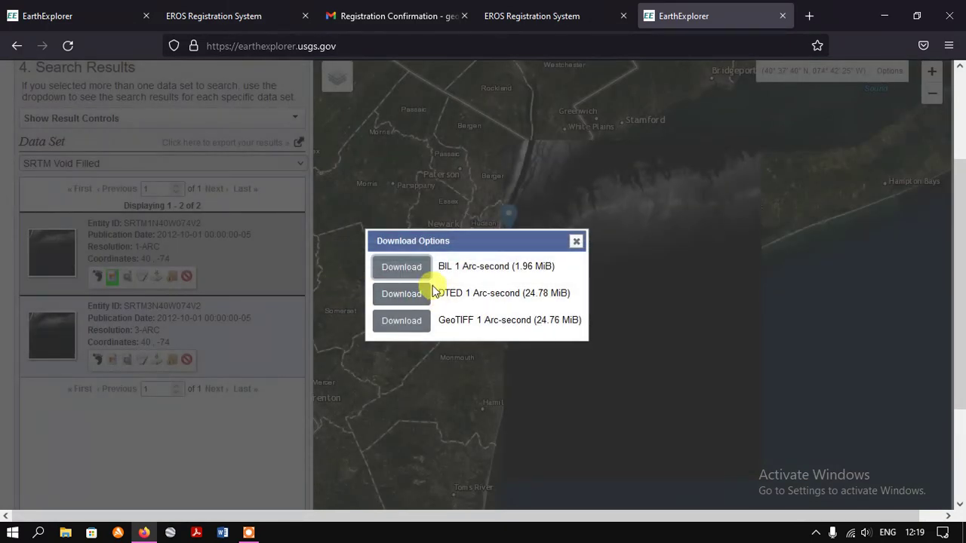
left_click(410, 327)
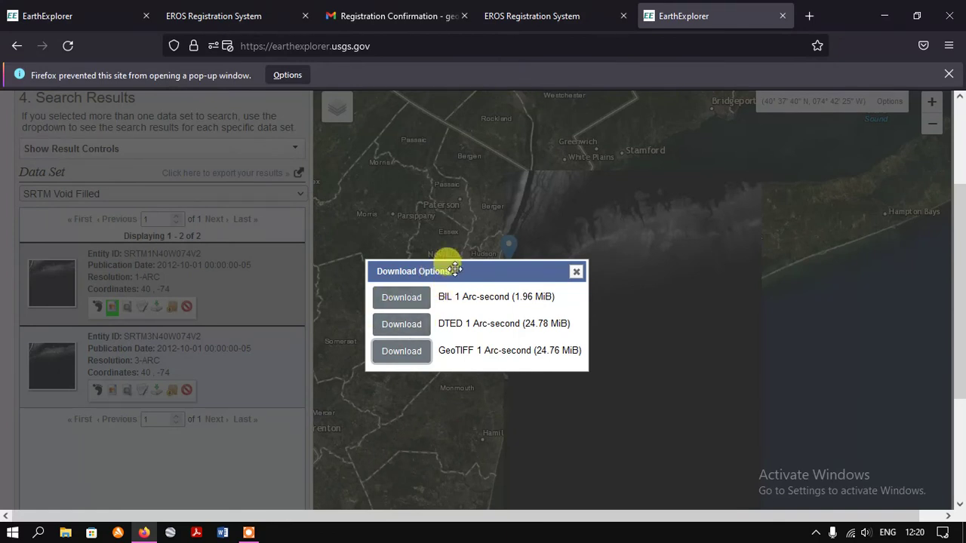
left_click(275, 78)
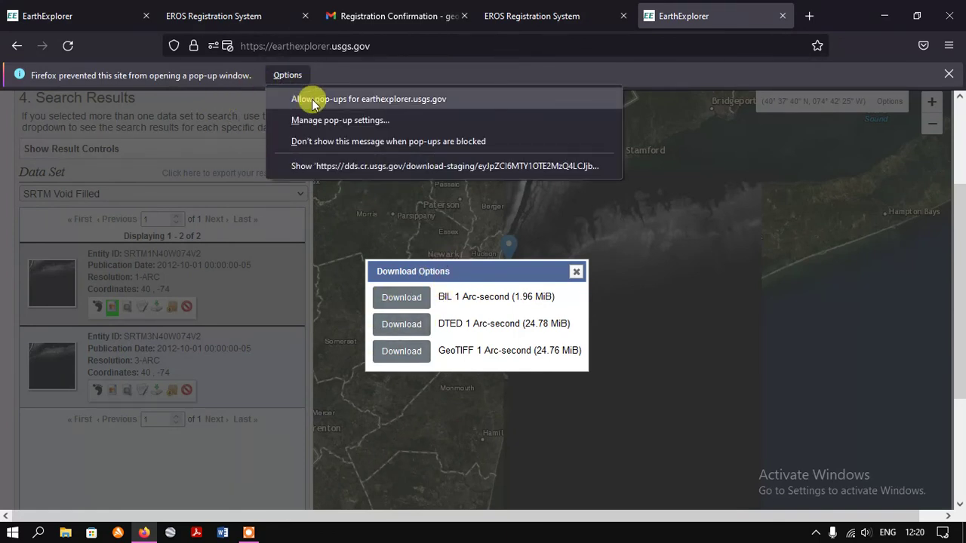
left_click(313, 99)
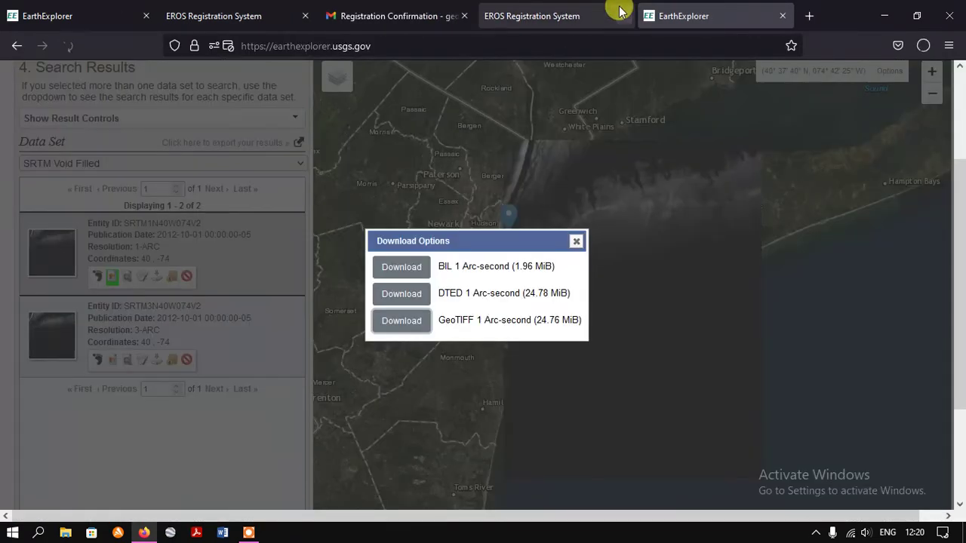